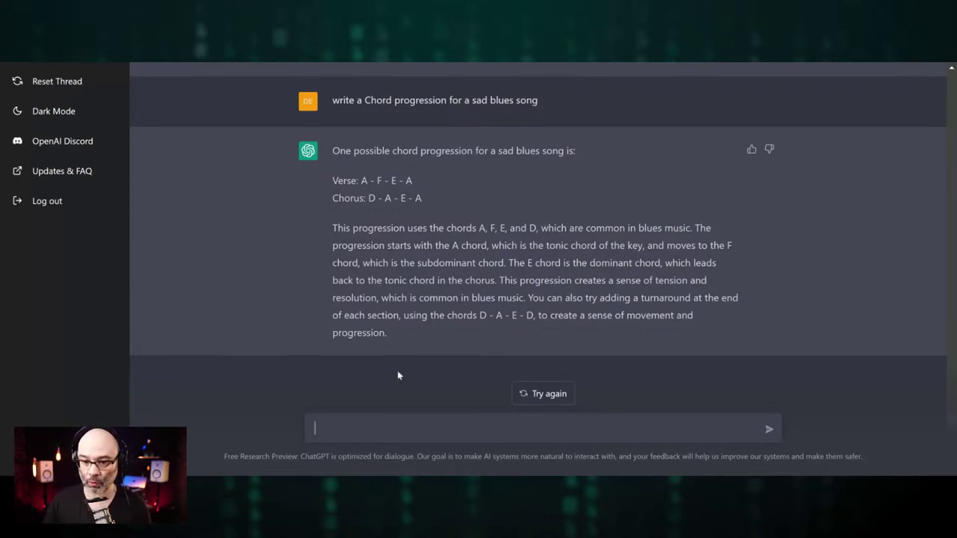
# Submit the prompt "write 5 viral youtube titles about popular music"
pyautogui.write('write ')
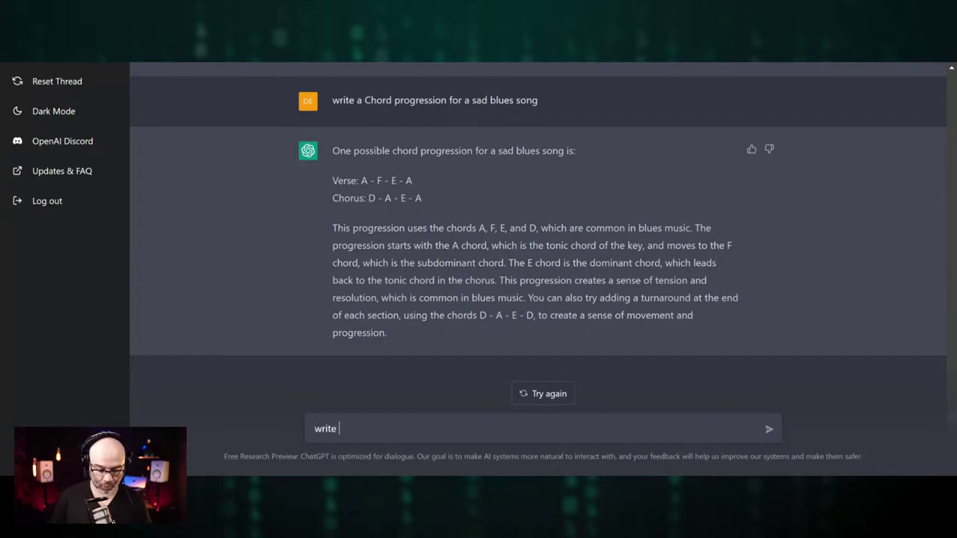
pyautogui.write('5 vi')
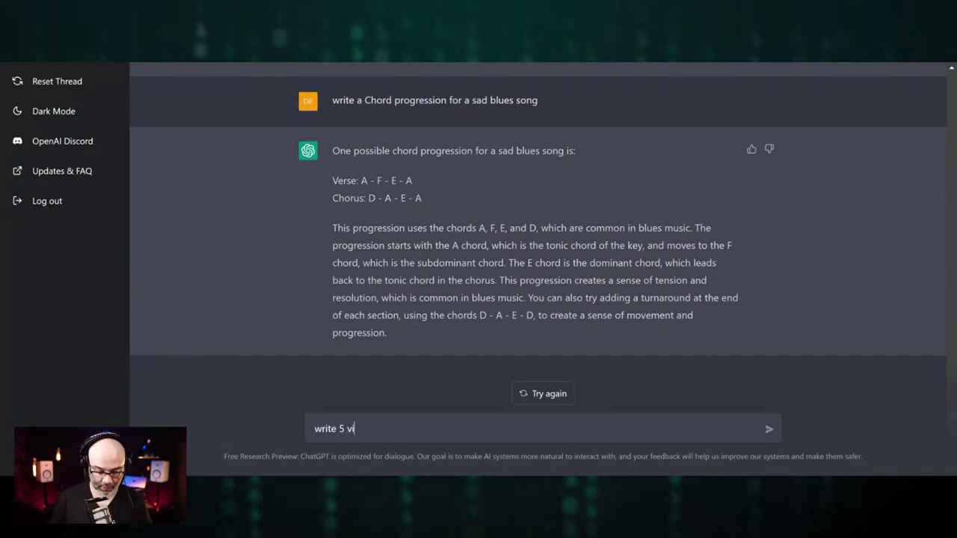
pyautogui.write('ral youtube tit')
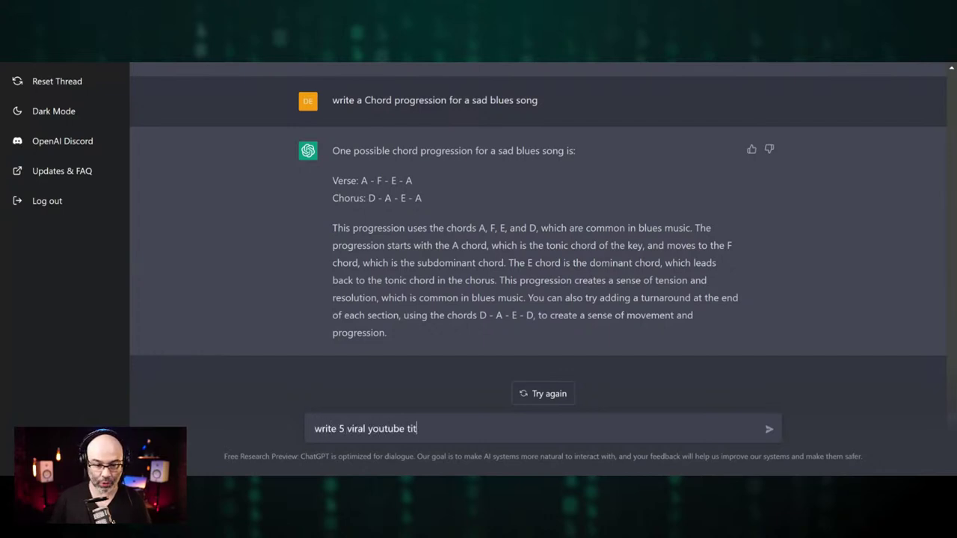
pyautogui.write('les about ')
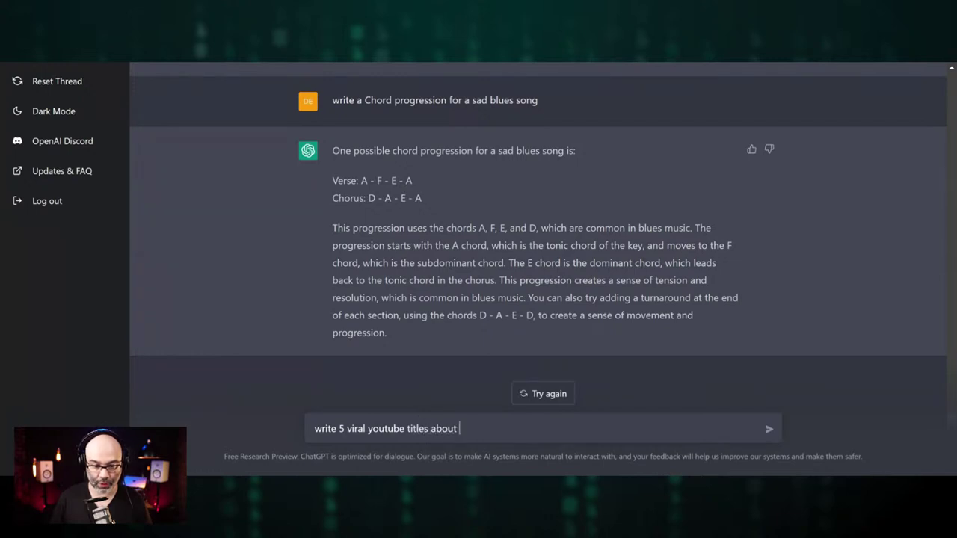
pyautogui.write('popula')
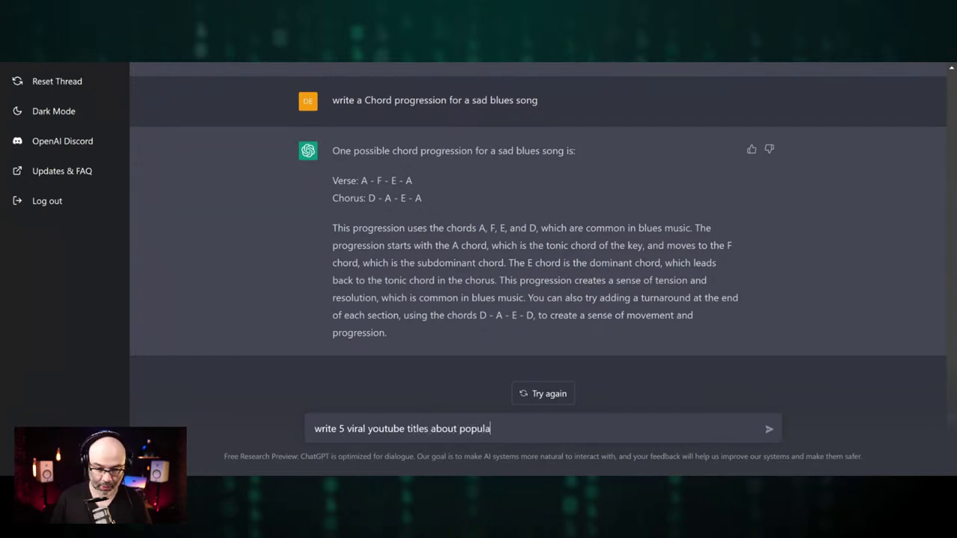
pyautogui.write('r music')
pyautogui.press('Return')
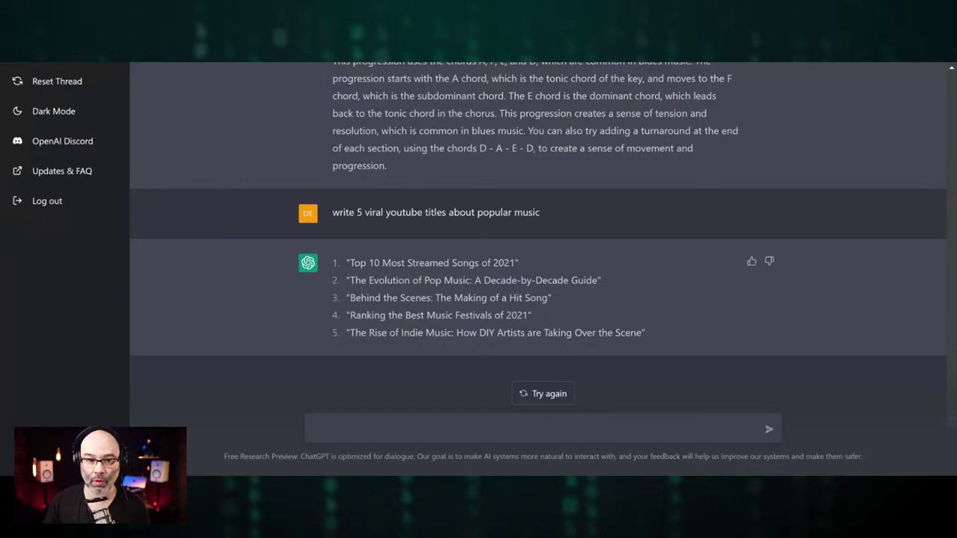
# Submit the prompt "write 10 viral youtube titles about live auctions"
pyautogui.click(407, 438)
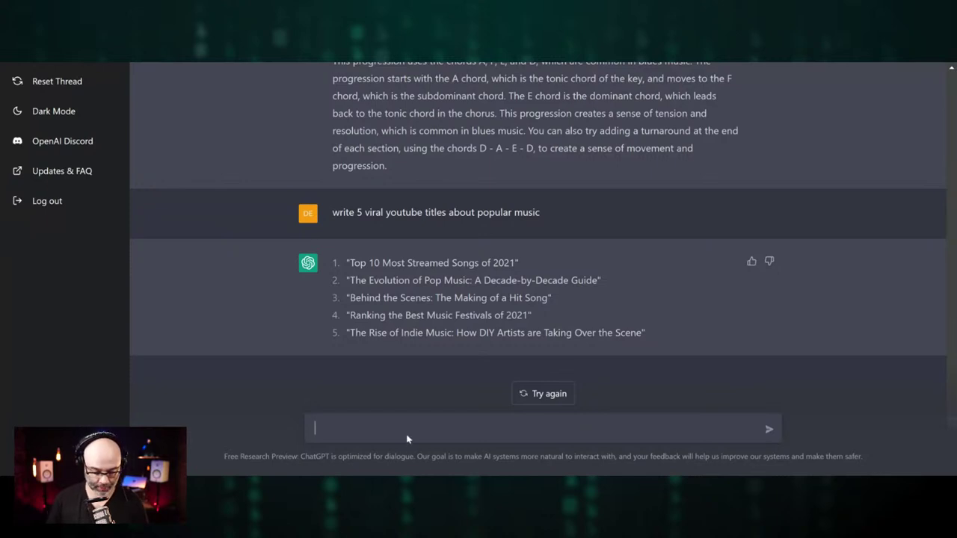
pyautogui.write('write 1-')
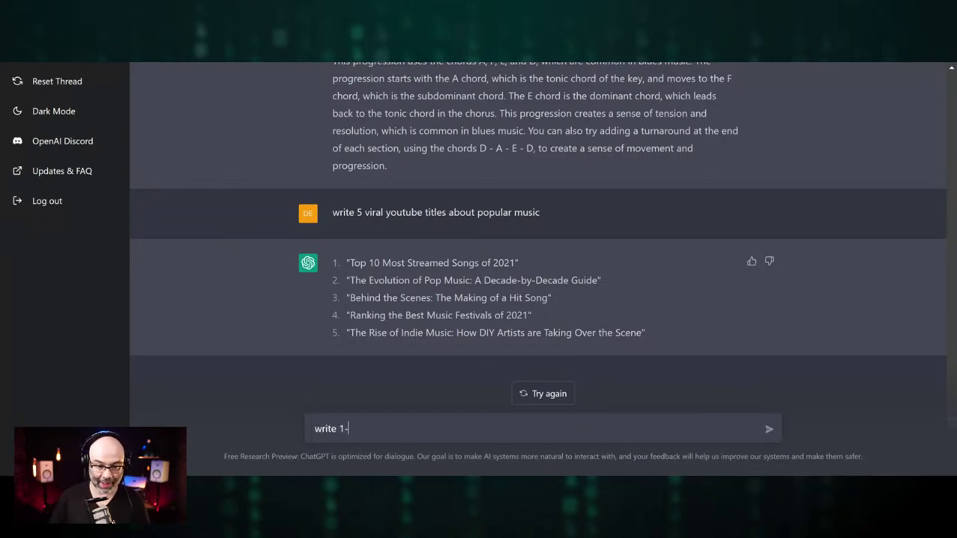
pyautogui.write('0 viral ')
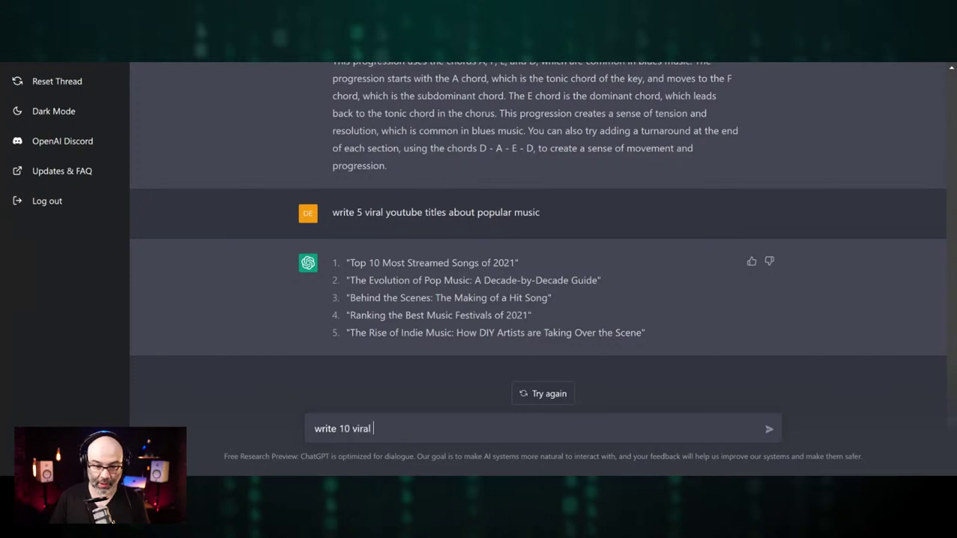
pyautogui.write('youtube titles ab')
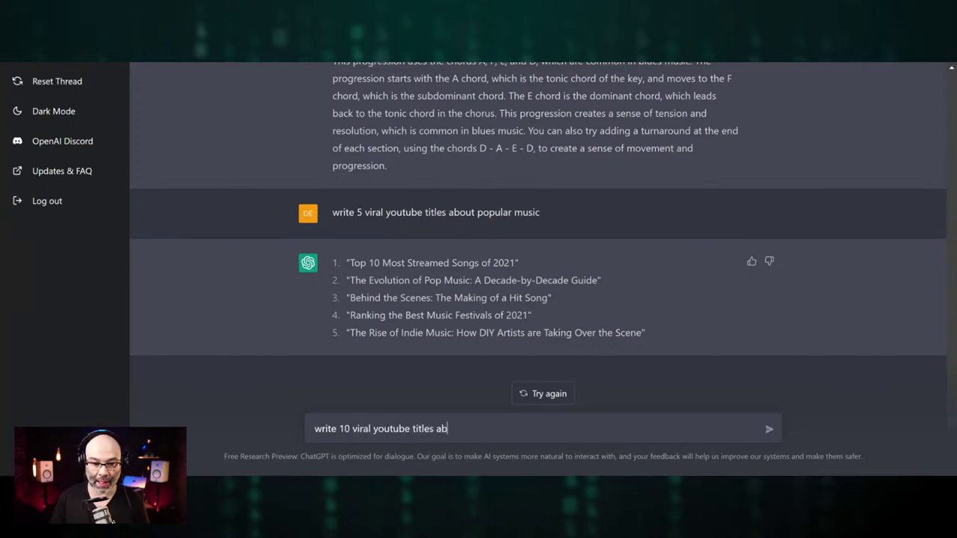
pyautogui.write('out live s')
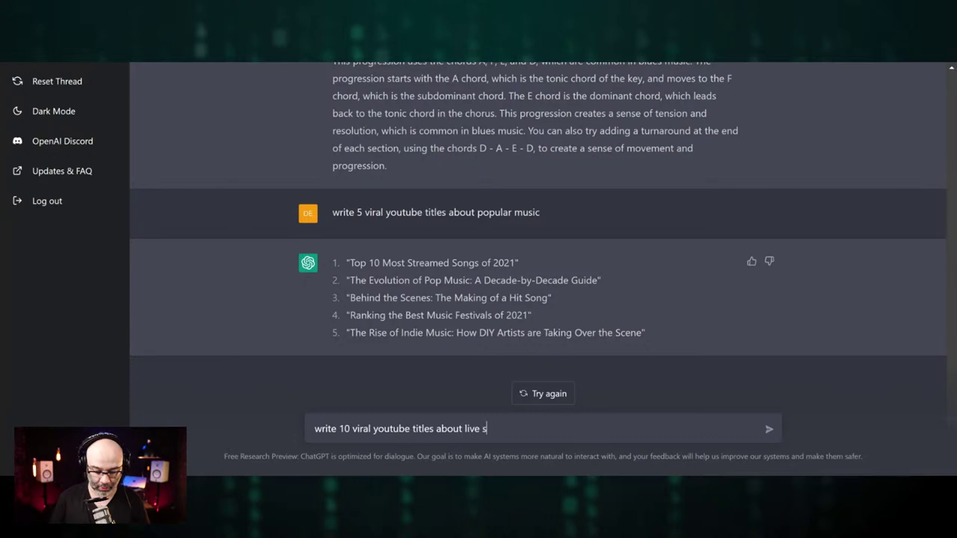
pyautogui.write('chool')
pyautogui.press('BackSpace')
pyautogui.press('BackSpace')
pyautogui.press('BackSpace')
pyautogui.press('BackSpace')
pyautogui.press('BackSpace')
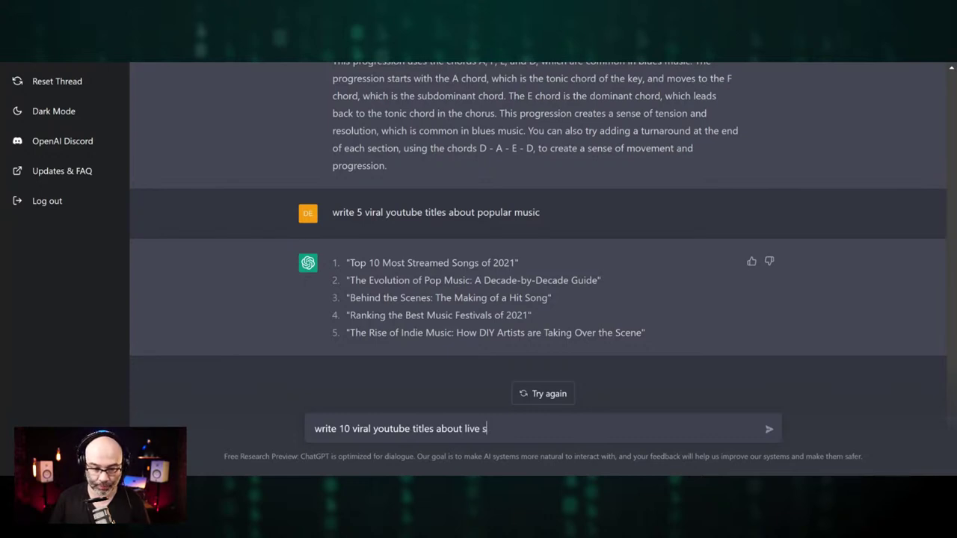
pyautogui.press('BackSpace')
pyautogui.write('auctions')
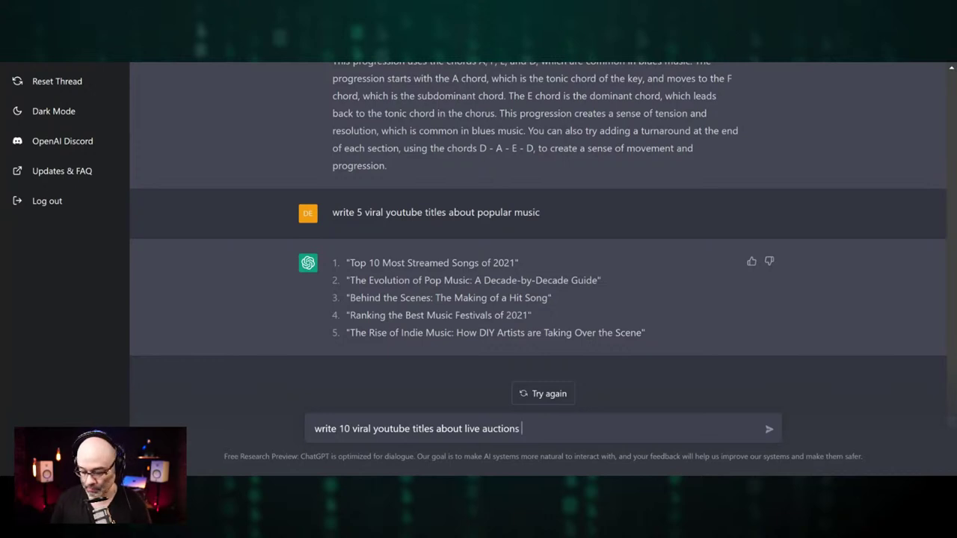
pyautogui.press('Return')
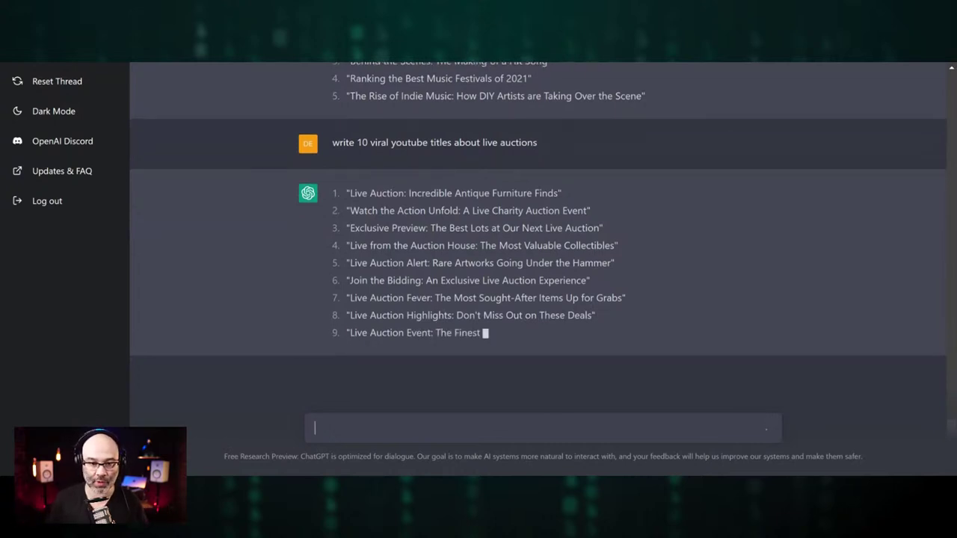
# Submit the prompt "write 10 youtube titles for live auctions", leaving out the word "viral"
pyautogui.write('write 1-')
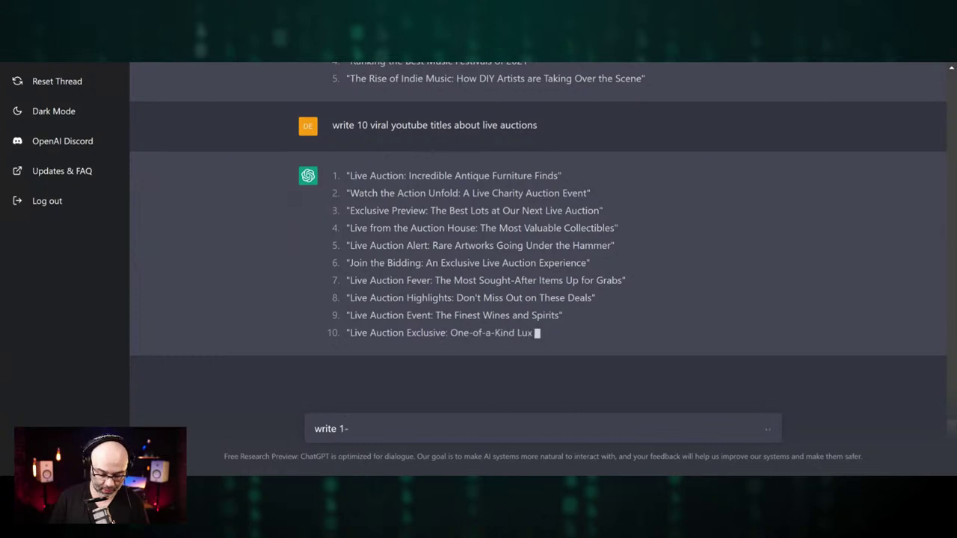
pyautogui.press('BackSpace')
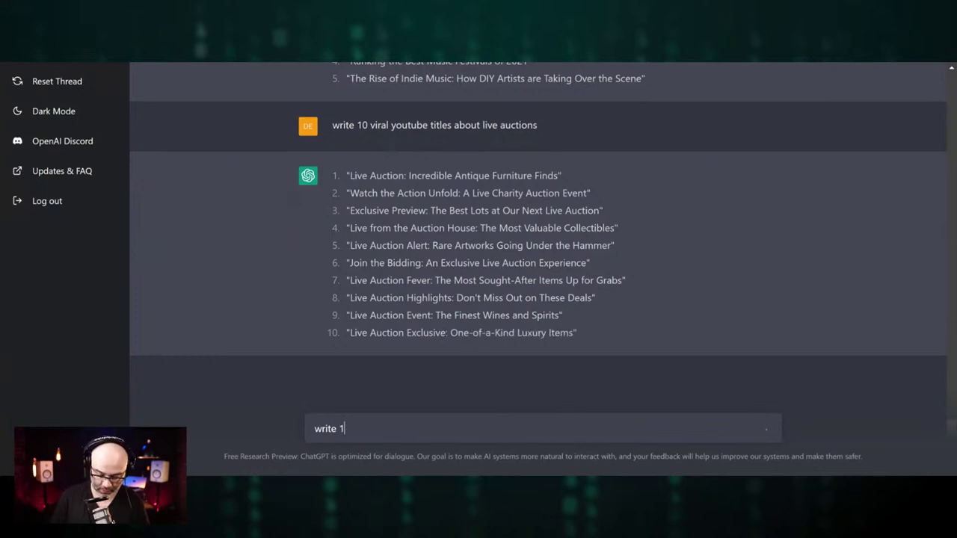
pyautogui.write('0 youtube title')
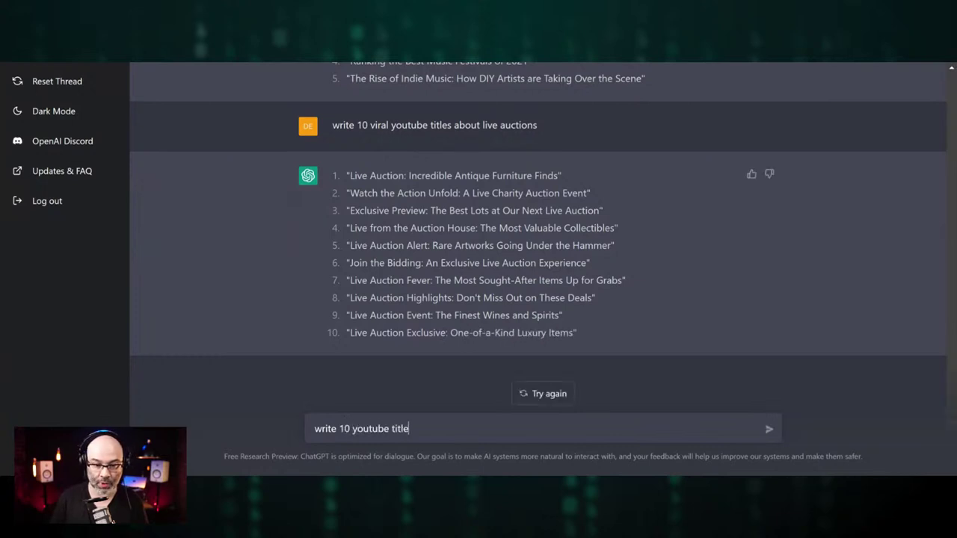
pyautogui.write('s for live ')
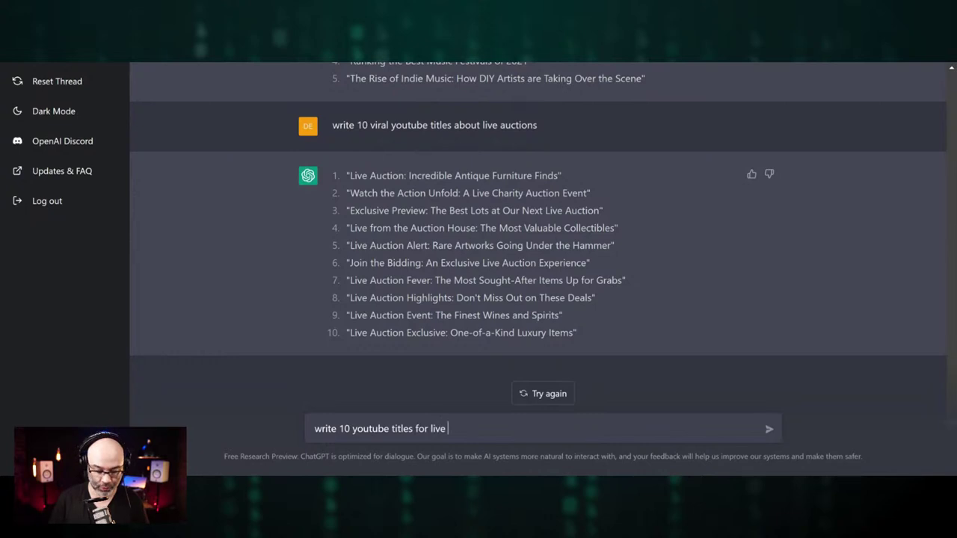
pyautogui.write('auctions')
pyautogui.press('Return')
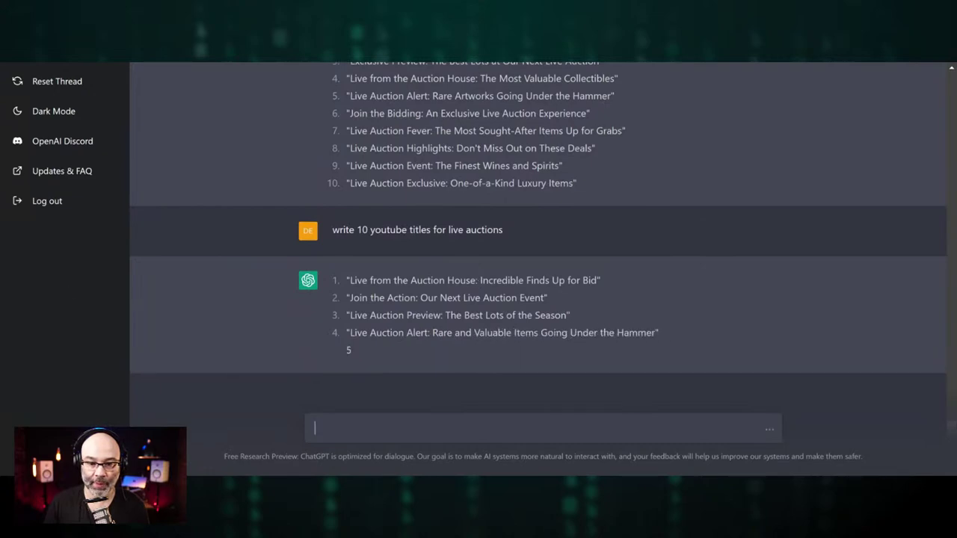
# Compare the two lists of live auction titles and examine where the second list uses the auction keywords
pyautogui.scroll(3, 715, 286)
pyautogui.scroll(-1, 723, 287)
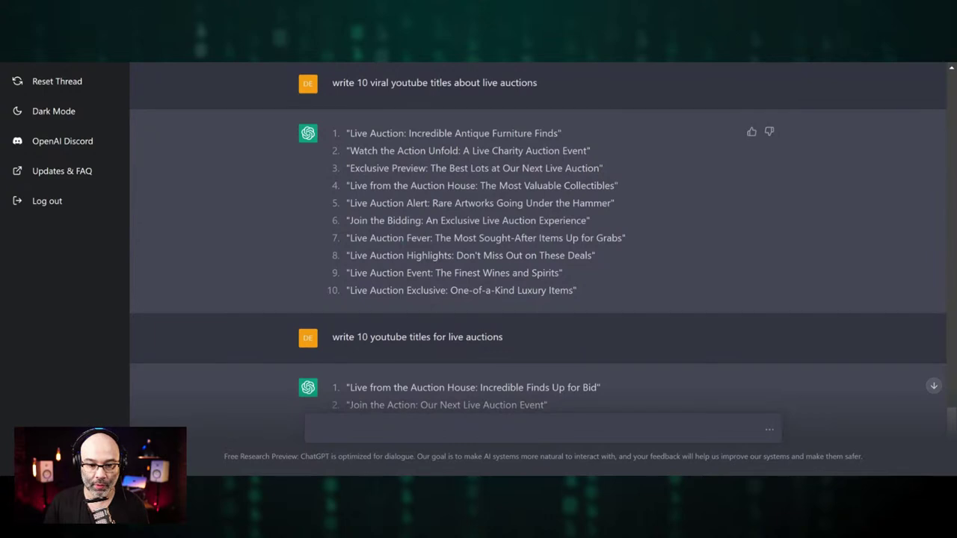
pyautogui.scroll(-1, 664, 284)
pyautogui.scroll(-2, 753, 286)
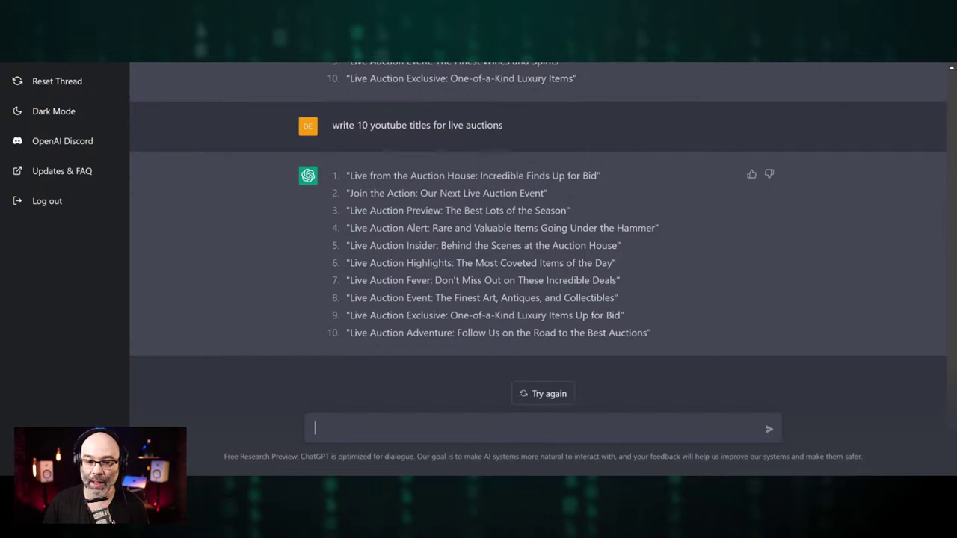
pyautogui.scroll(1, 751, 286)
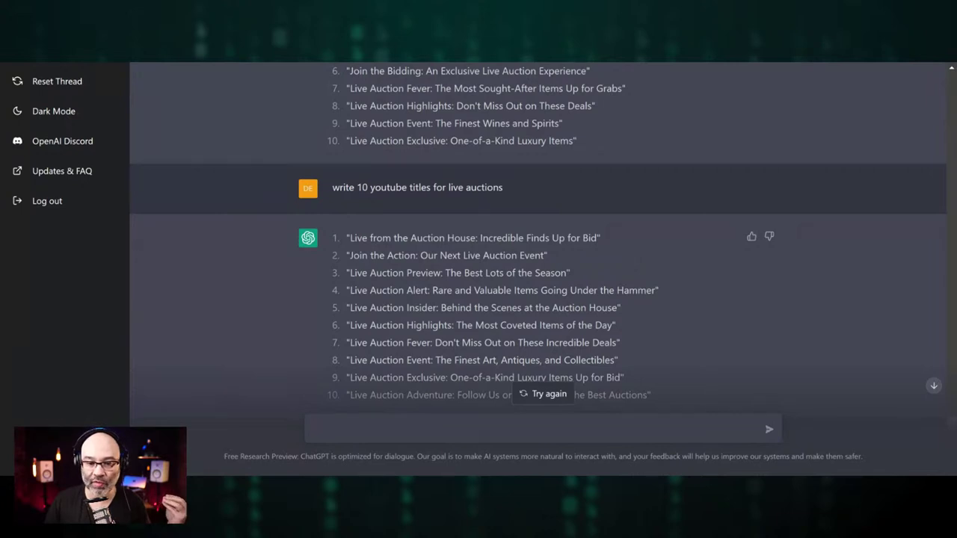
pyautogui.moveTo(404, 325); pyautogui.dragTo(350, 325)
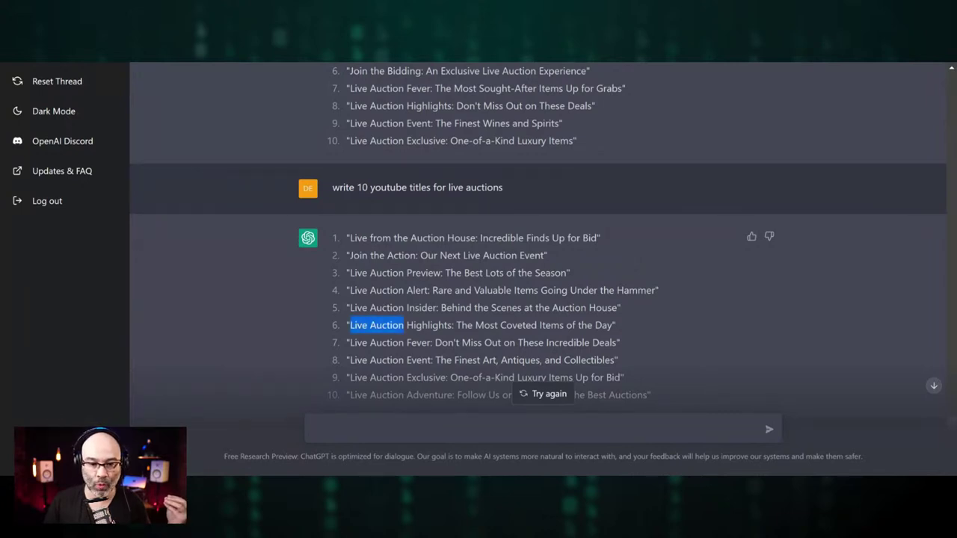
pyautogui.moveTo(405, 307); pyautogui.dragTo(342, 307)
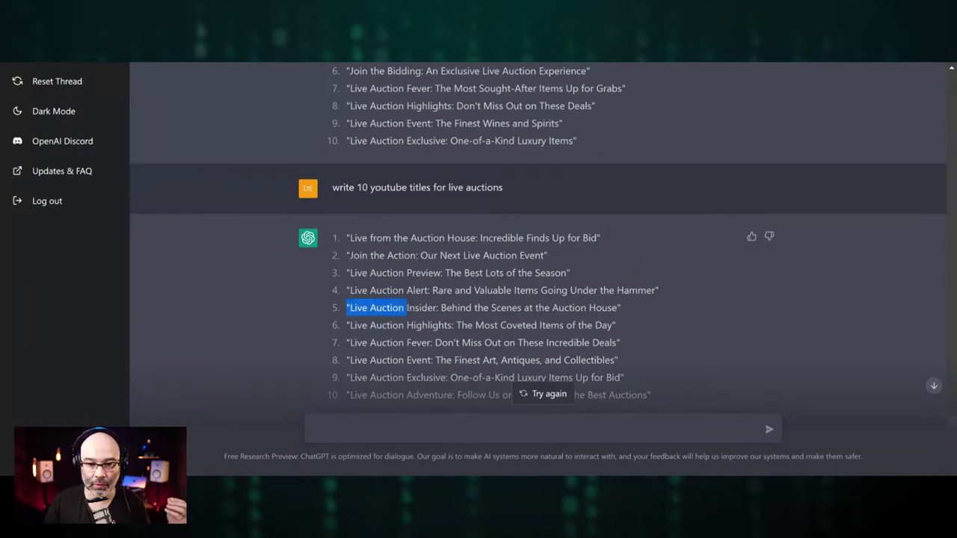
pyautogui.moveTo(463, 255); pyautogui.dragTo(517, 255)
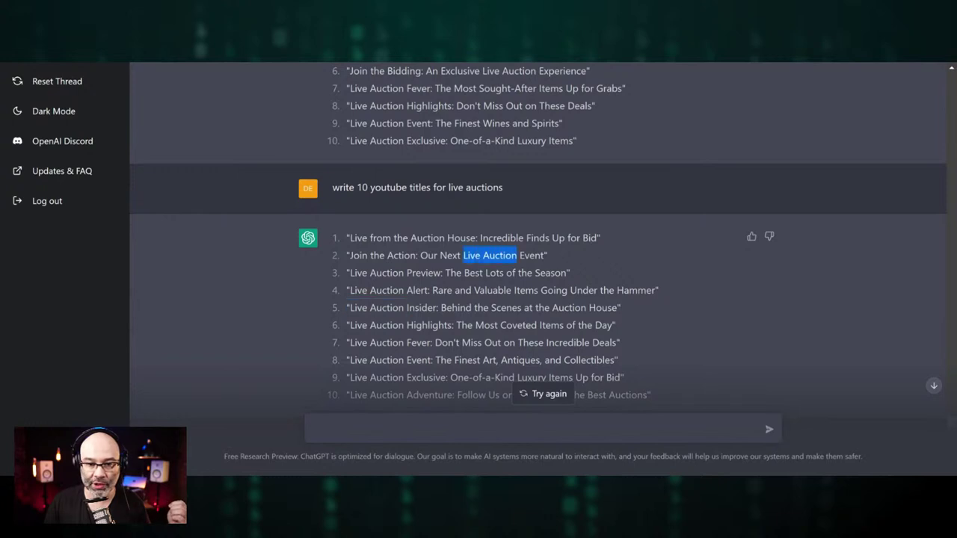
pyautogui.moveTo(411, 238); pyautogui.dragTo(470, 238)
pyautogui.scroll(-1, 538, 239)
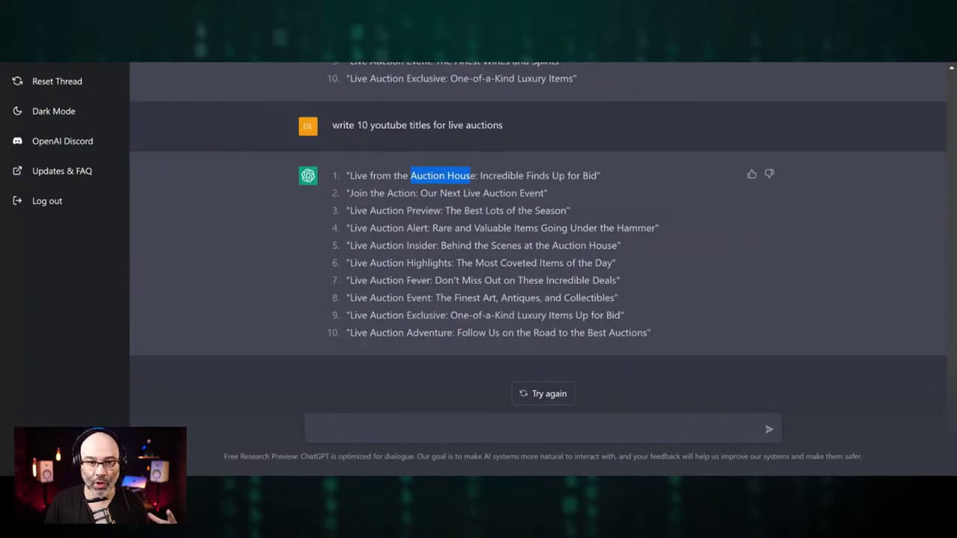
# Submit the prompt "10 great youtube video titles for motorcycle vlogging"
pyautogui.click(314, 428)
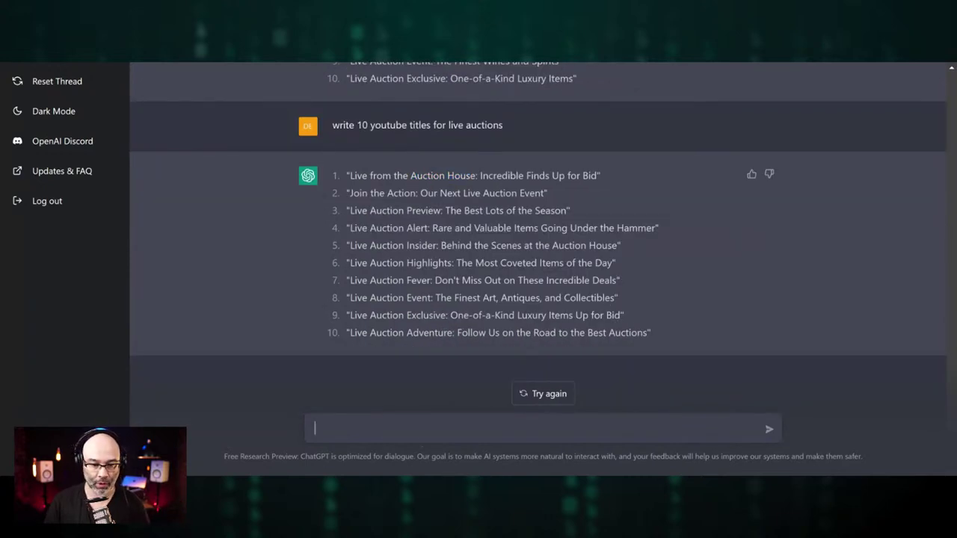
pyautogui.write('10')
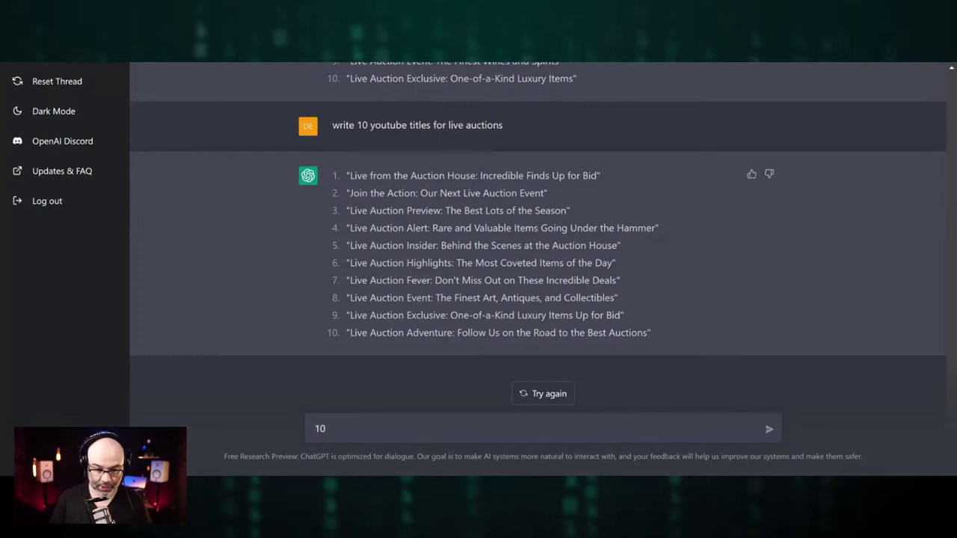
pyautogui.write(' great ')
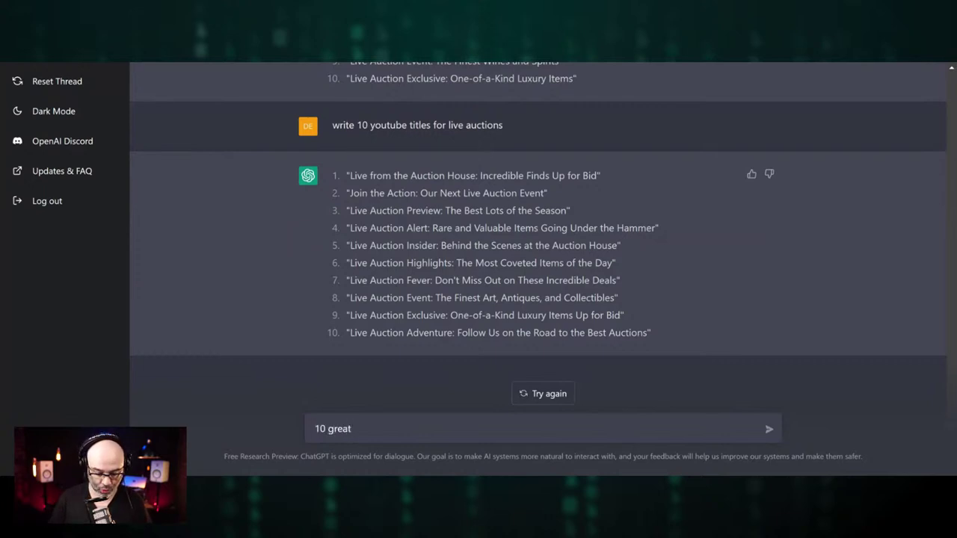
pyautogui.write('video title')
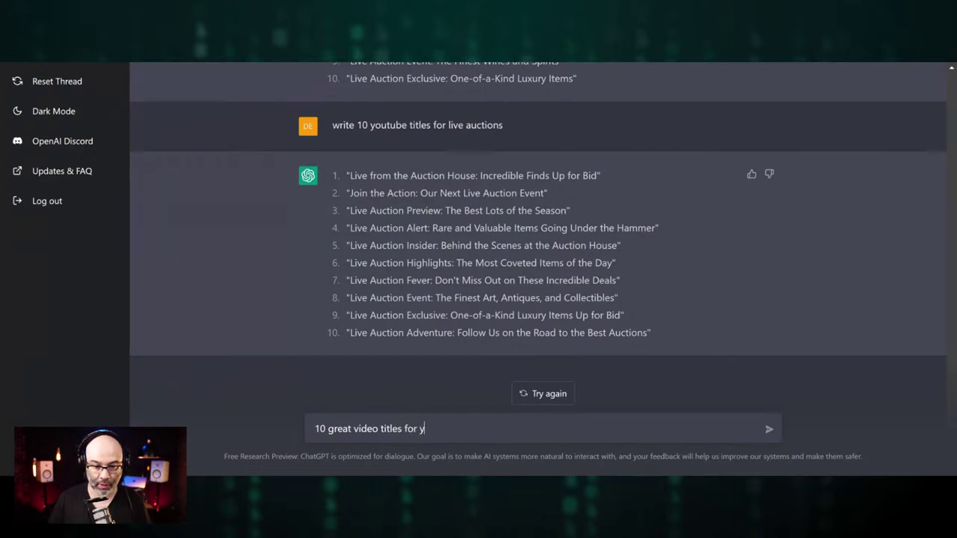
pyautogui.write('s for motorcycle vlogging')
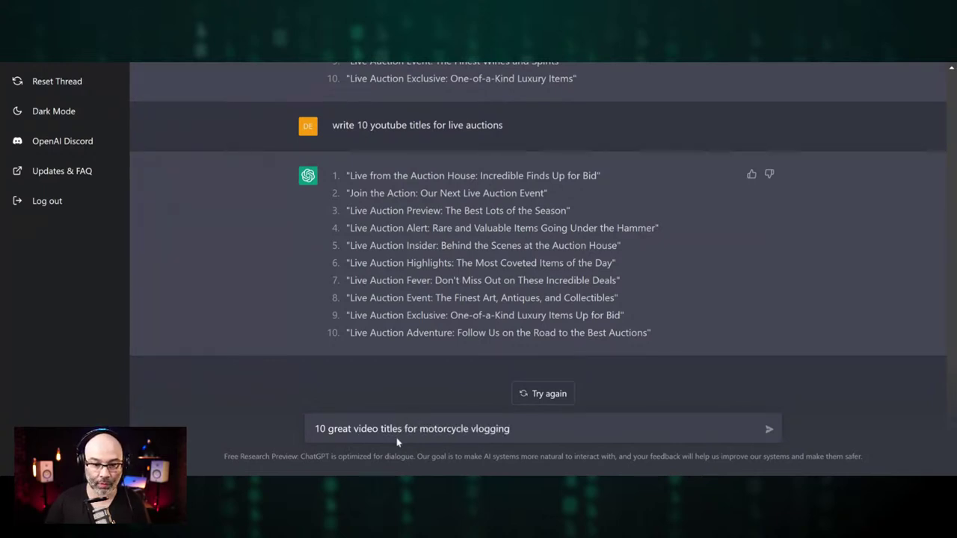
pyautogui.click(353, 429)
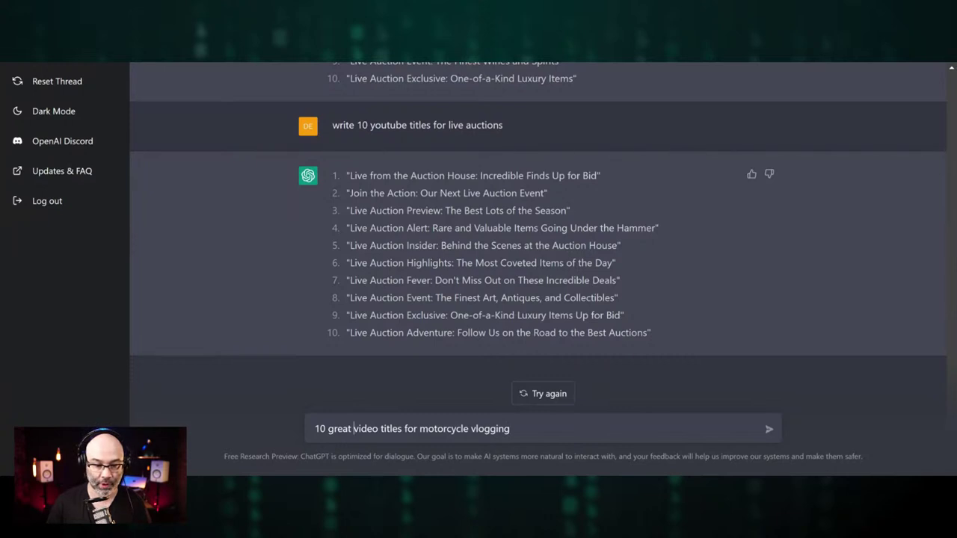
pyautogui.write('youtube')
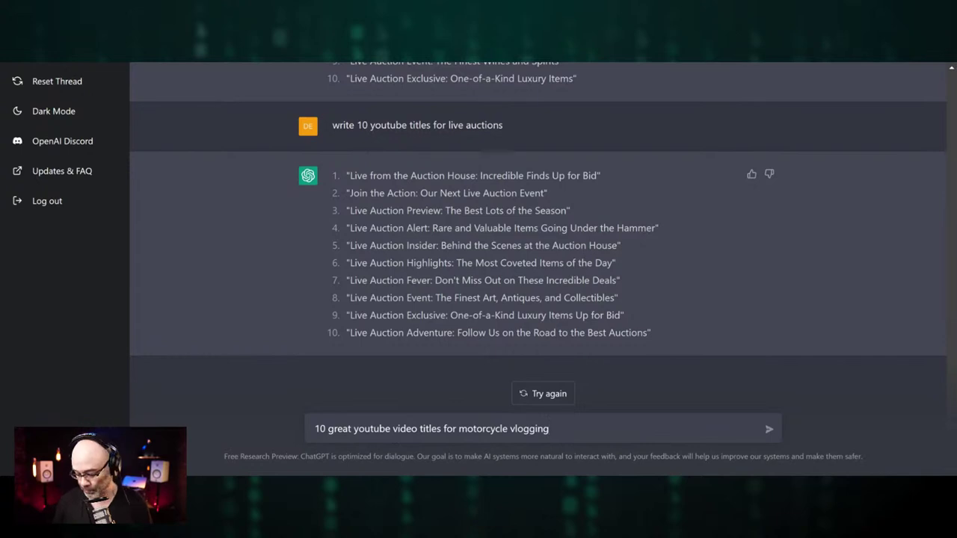
pyautogui.press('Return')
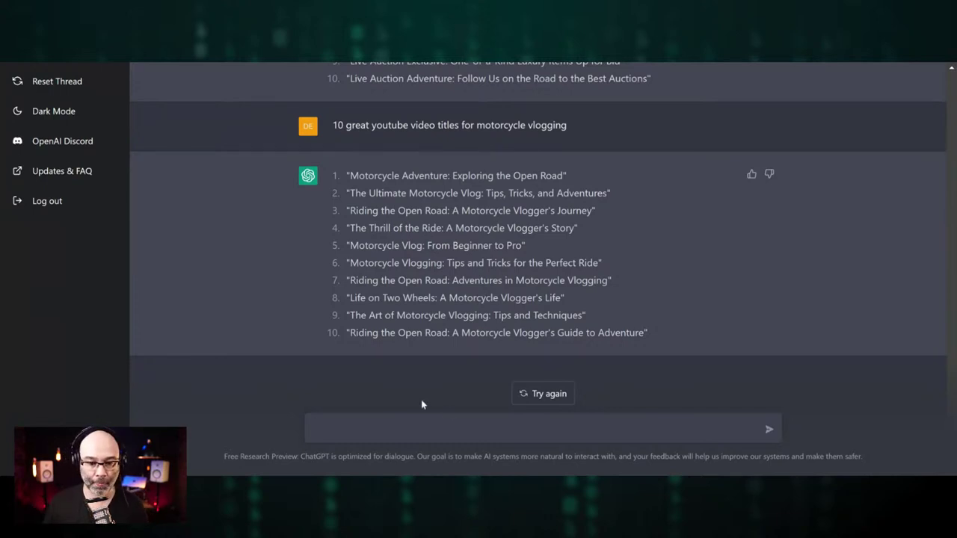
# Submit the prompt "write 10 great youtube titles about railroads"
pyautogui.write('write 1')
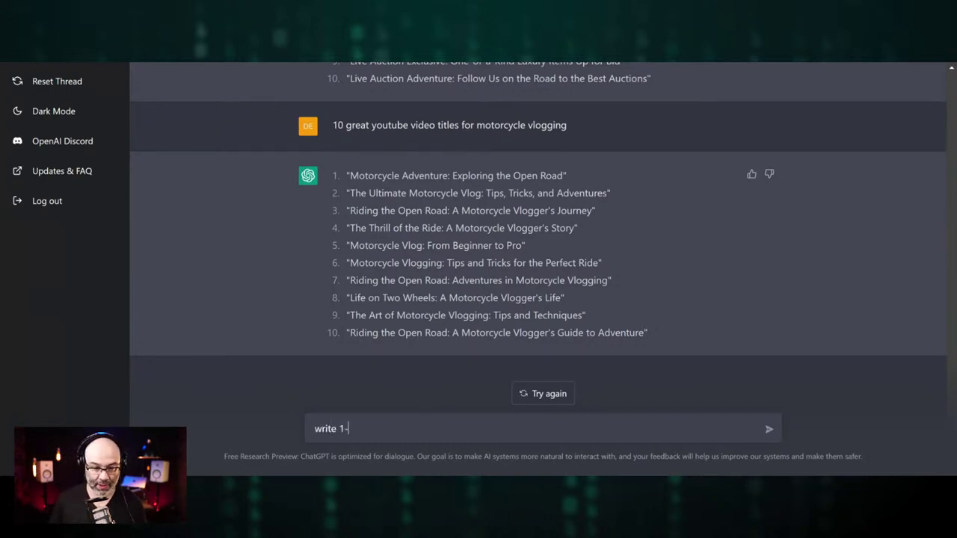
pyautogui.write('- grea')
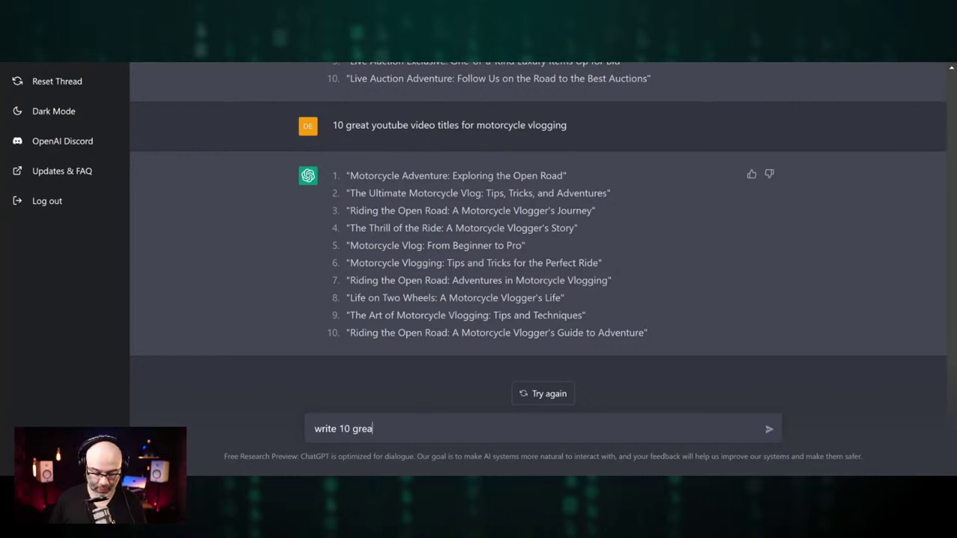
pyautogui.write('t youtube titles')
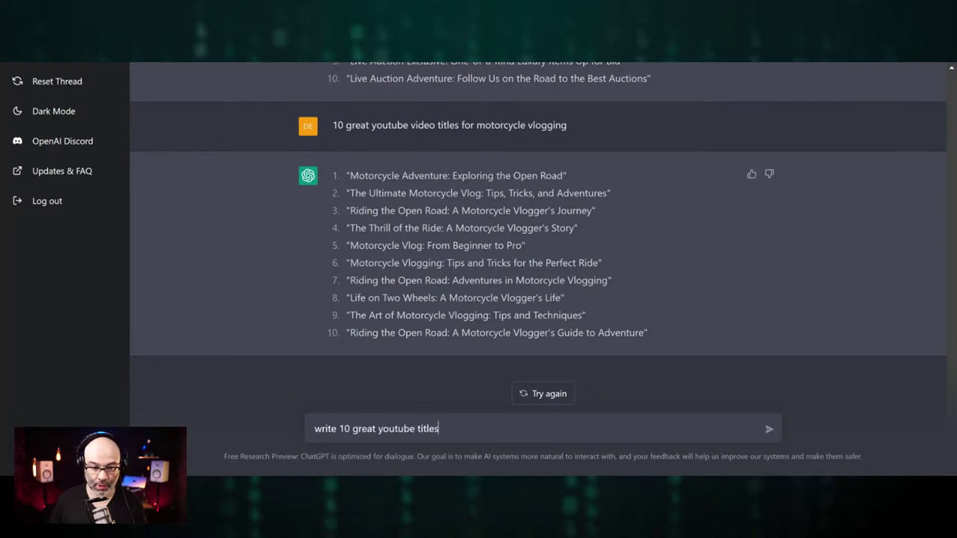
pyautogui.write(' about r')
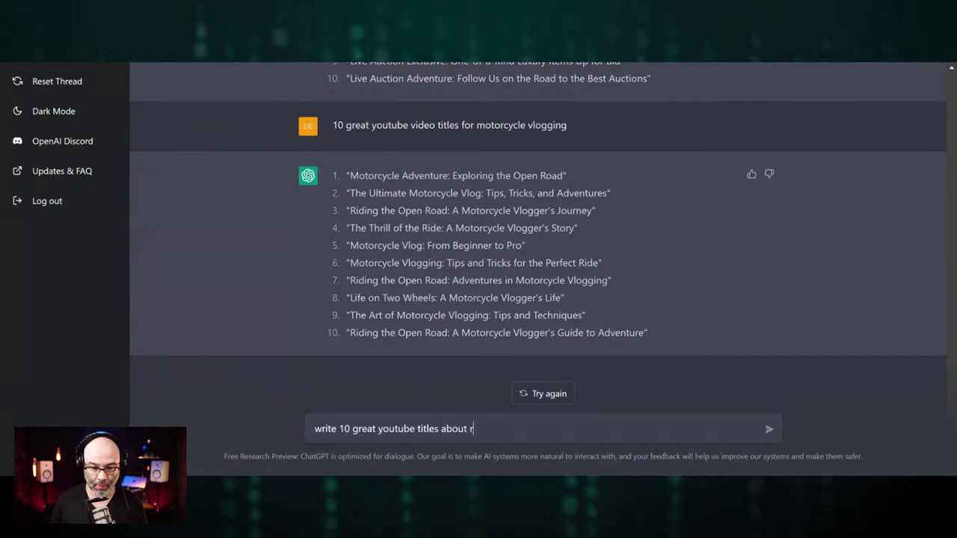
pyautogui.write('ailroads')
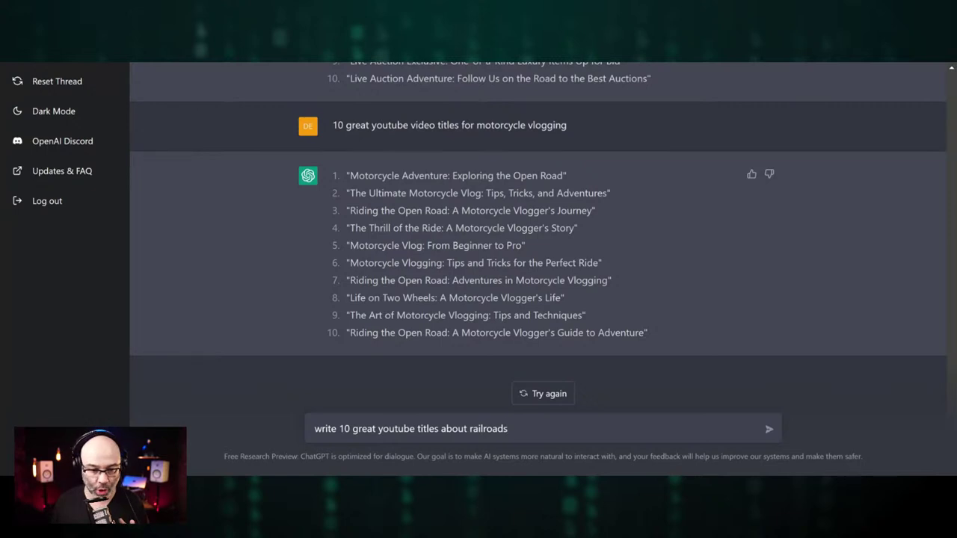
pyautogui.press('Return')
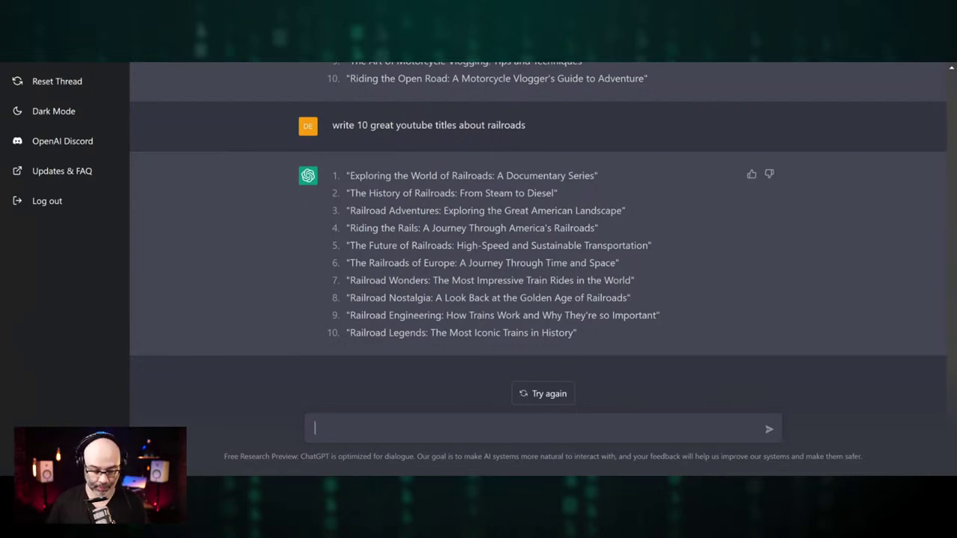
# Submit the prompt "tell me how to build a minecraft server"
pyautogui.write('tell me how ')
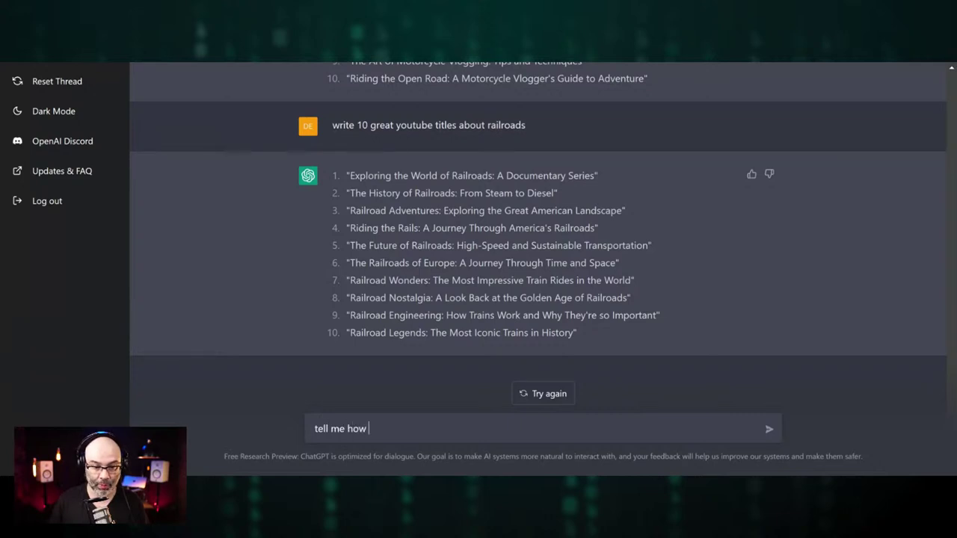
pyautogui.write('to build a min')
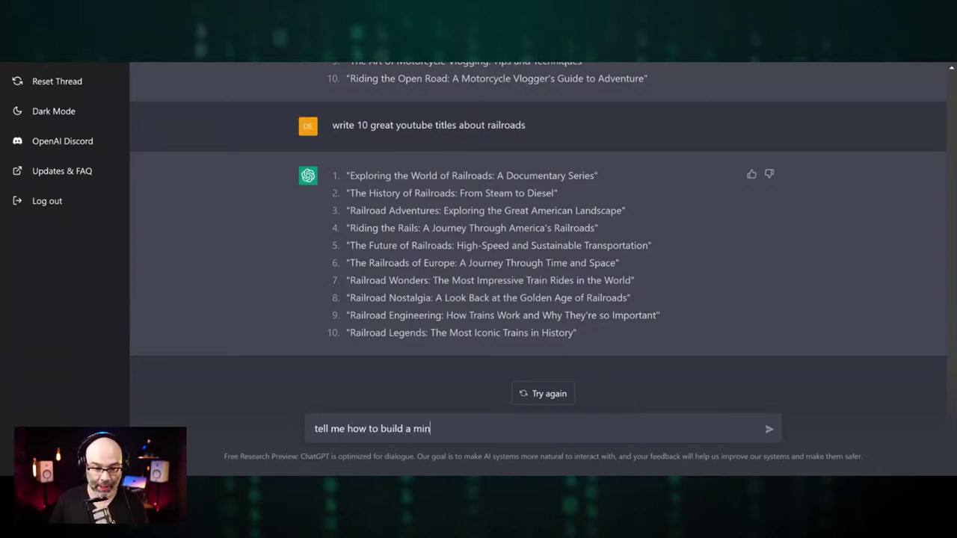
pyautogui.write('ecraft server')
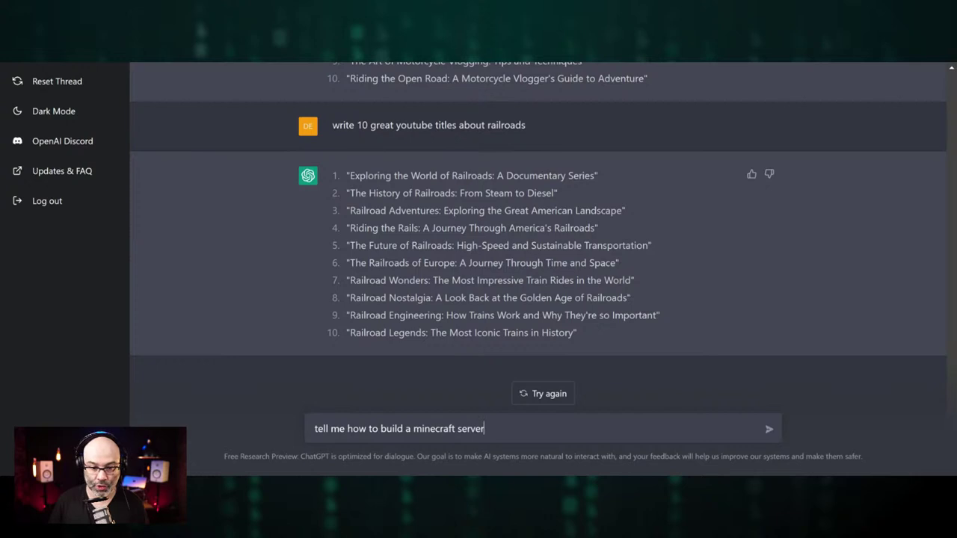
pyautogui.press('Return')
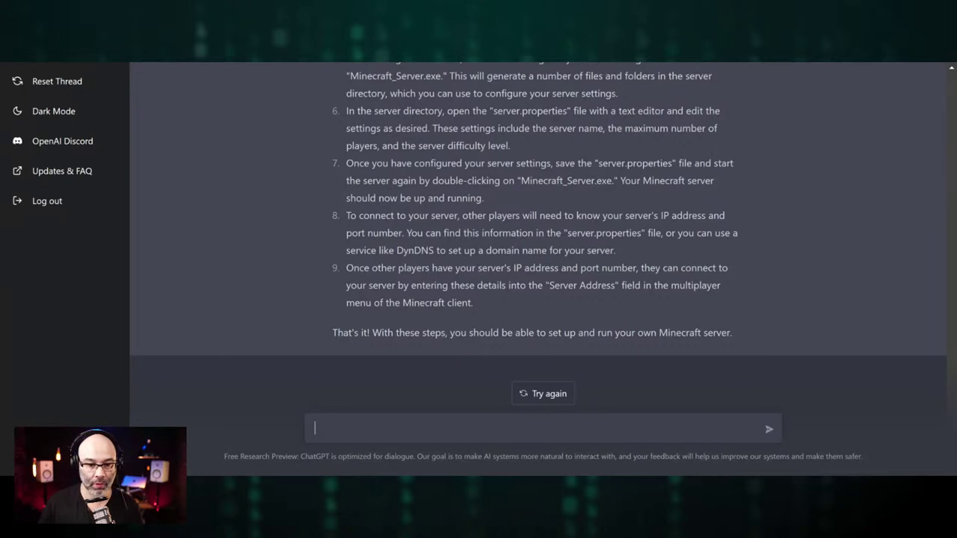
# Draft the prompt "write a catchy youtube title about a motorcycle oil change" without submitting it
pyautogui.write('write a ')
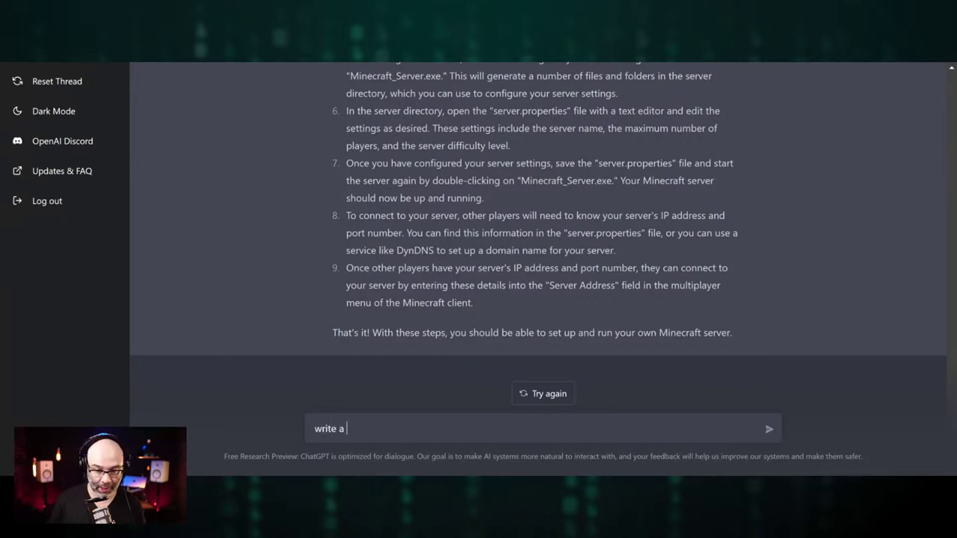
pyautogui.write('cath')
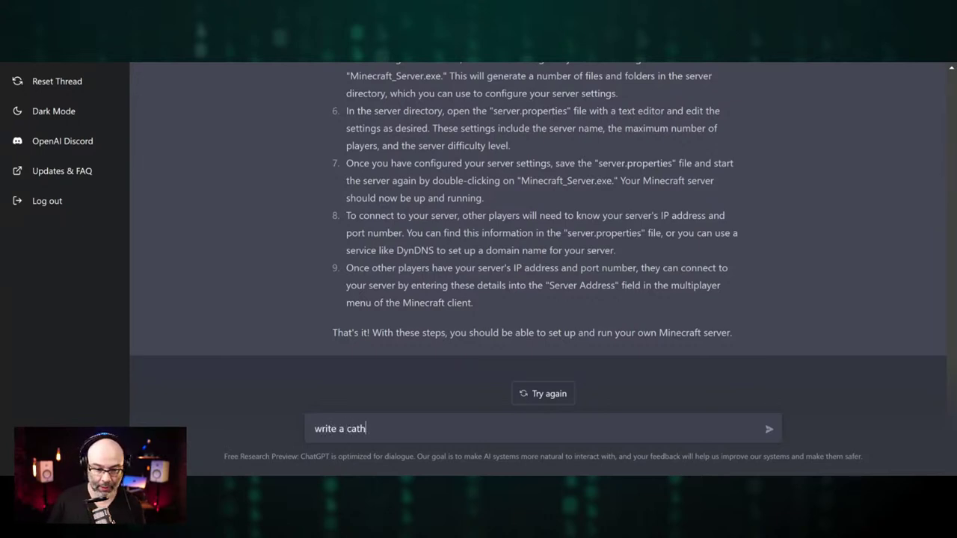
pyautogui.write('cy')
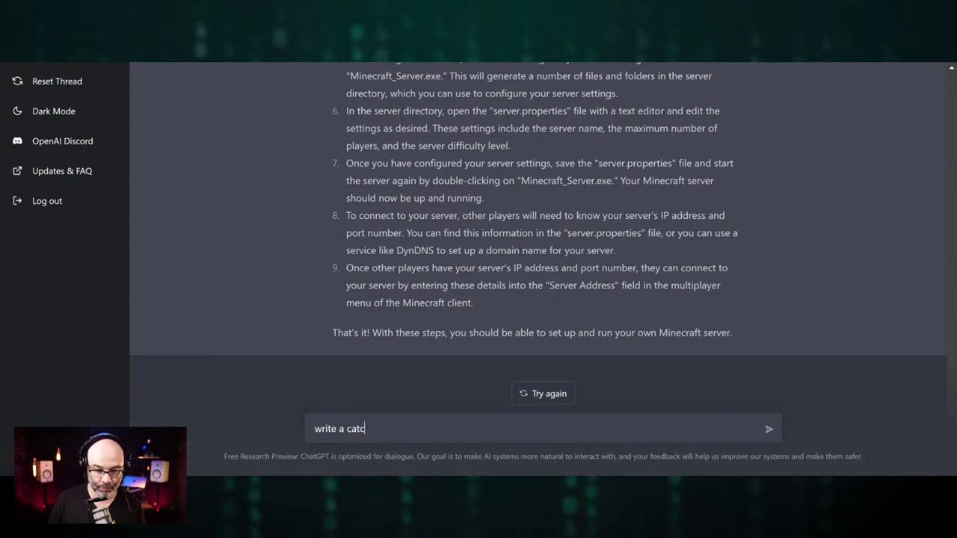
pyautogui.press('BackSpace')
pyautogui.write('chy youtube ')
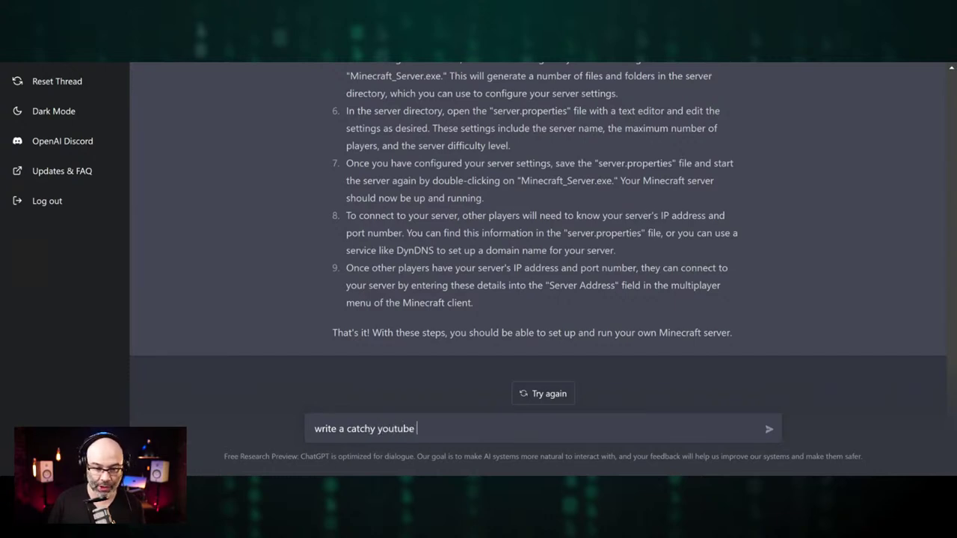
pyautogui.write('title about ')
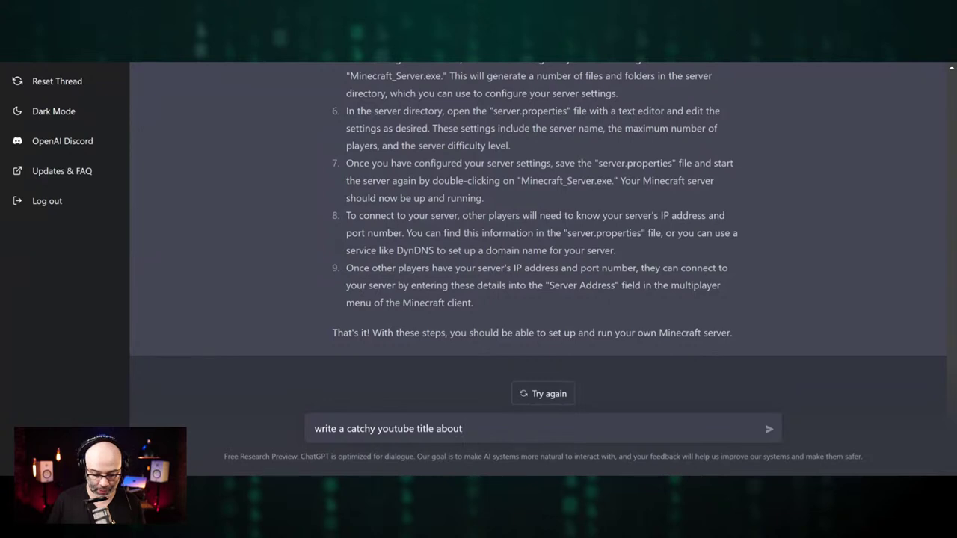
pyautogui.write('a motorcycle oil change')
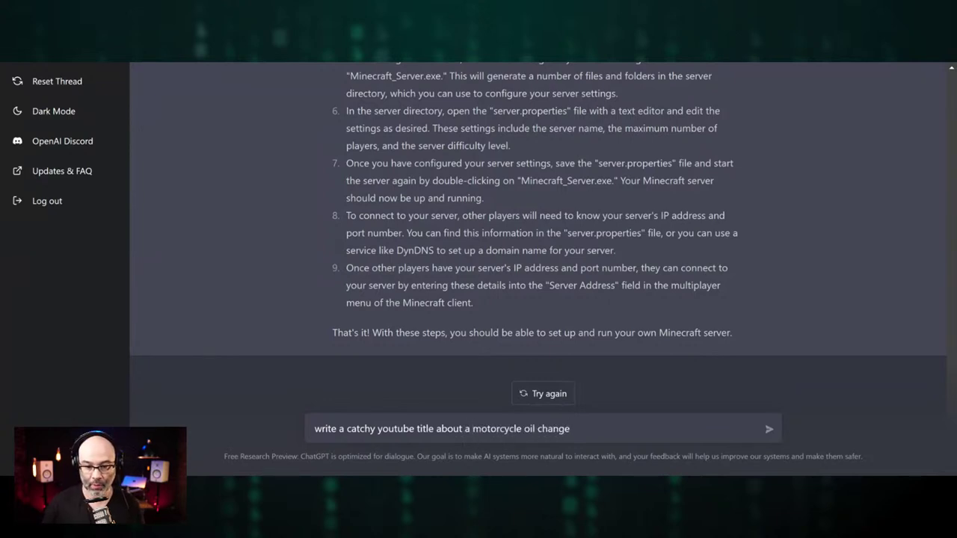
# Reword the drafted prompt's topic from a motorcycle oil change to "changing the oil in your motorcycle"
pyautogui.press('BackSpace')
pyautogui.press('BackSpace')
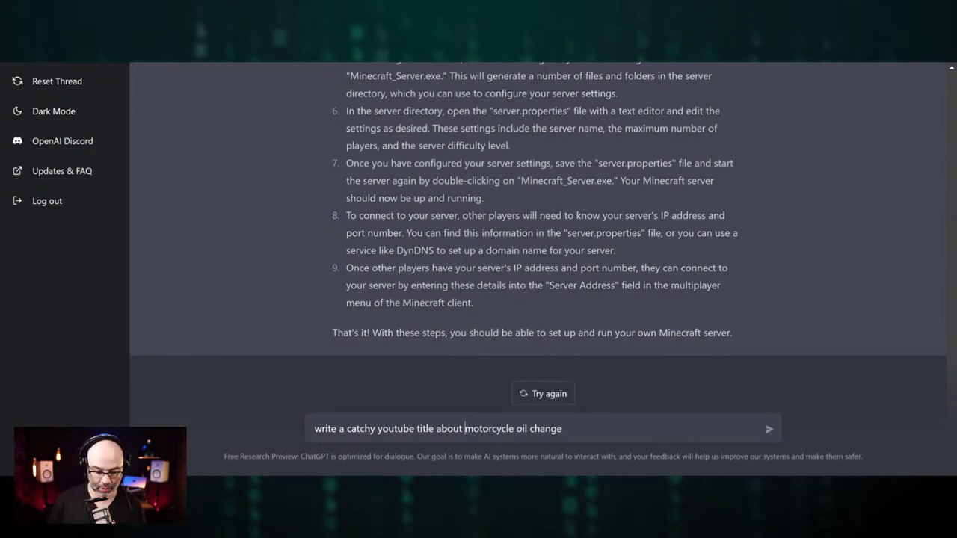
pyautogui.write('changing the ')
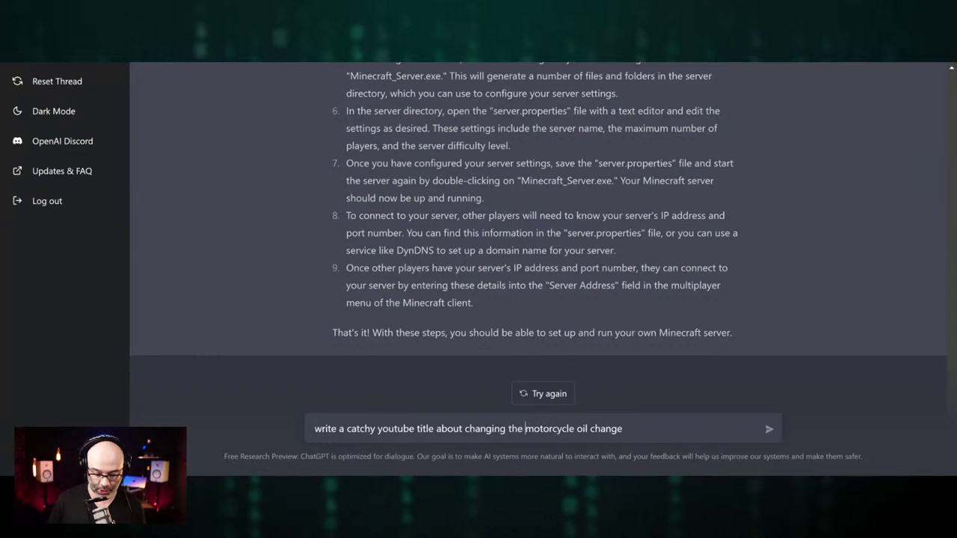
pyautogui.write('oil in your')
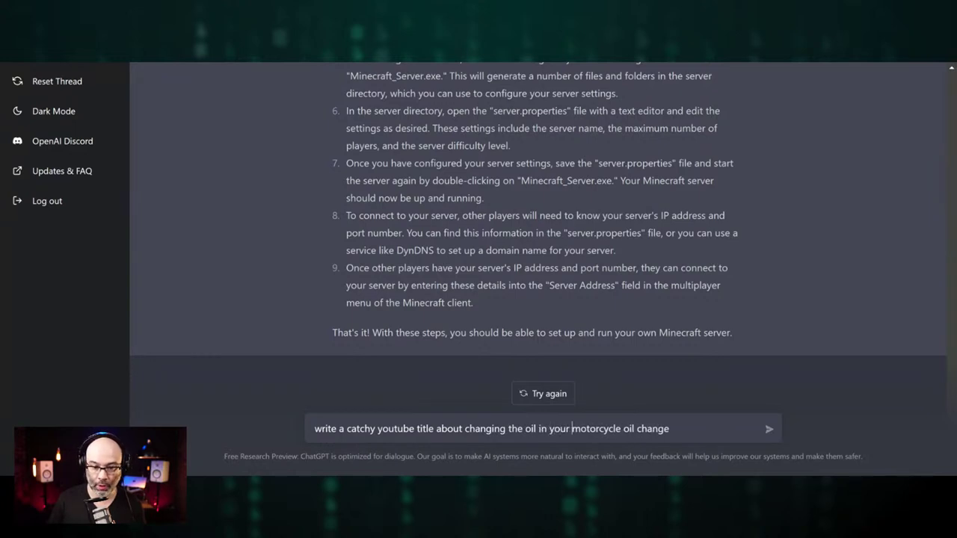
pyautogui.moveTo(622, 428); pyautogui.dragTo(669, 428)
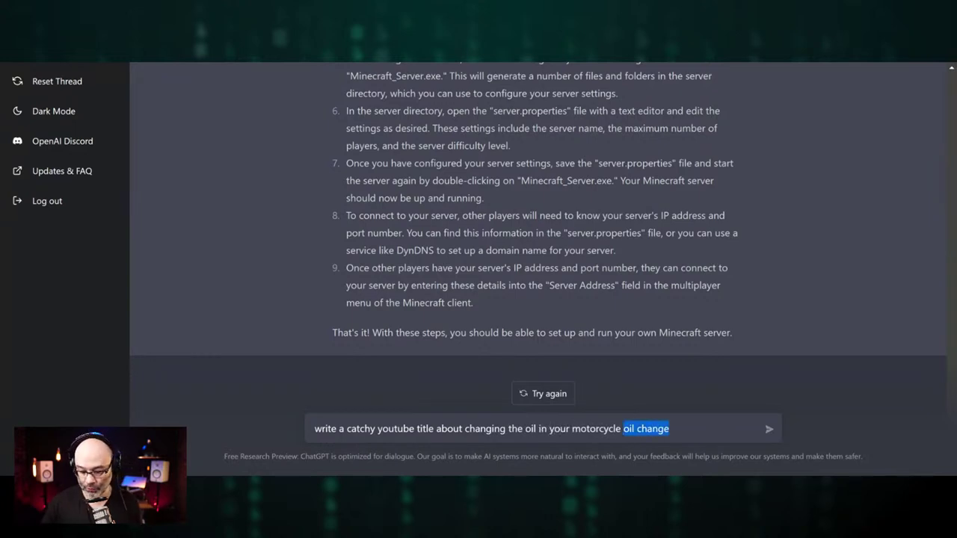
pyautogui.press('BackSpace')
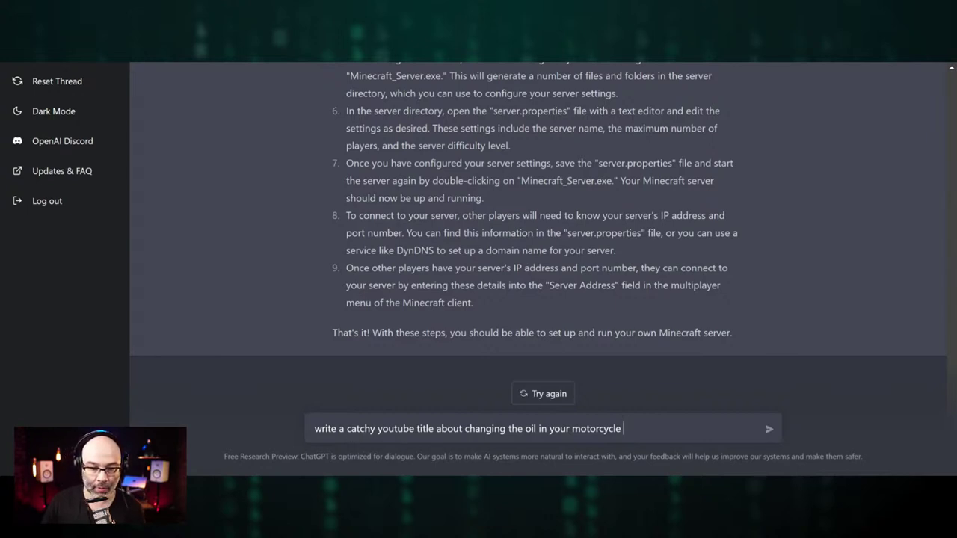
# Change the request to "three catchy youtube titles" and submit the prompt about changing the oil in your motorcycle
pyautogui.press('BackSpace')
pyautogui.press('BackSpace')
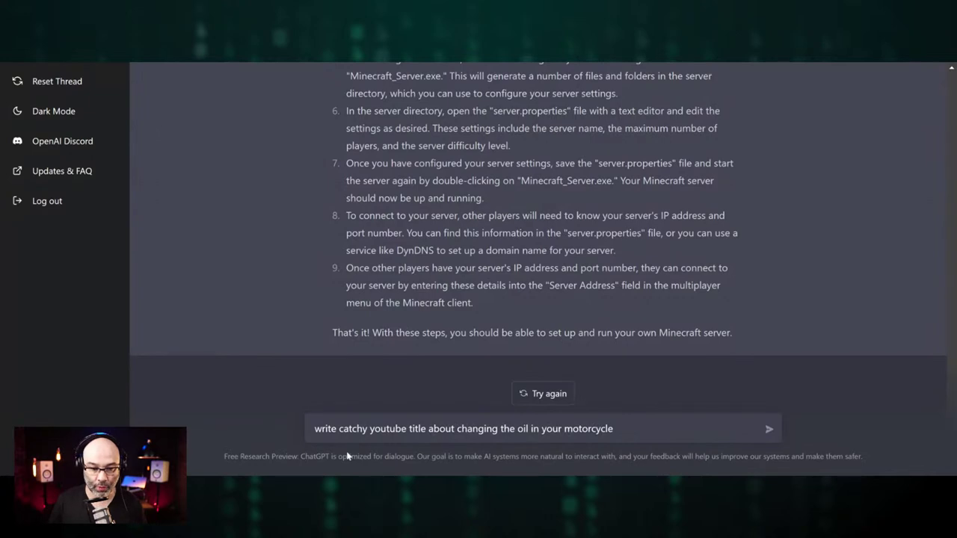
pyautogui.write('three')
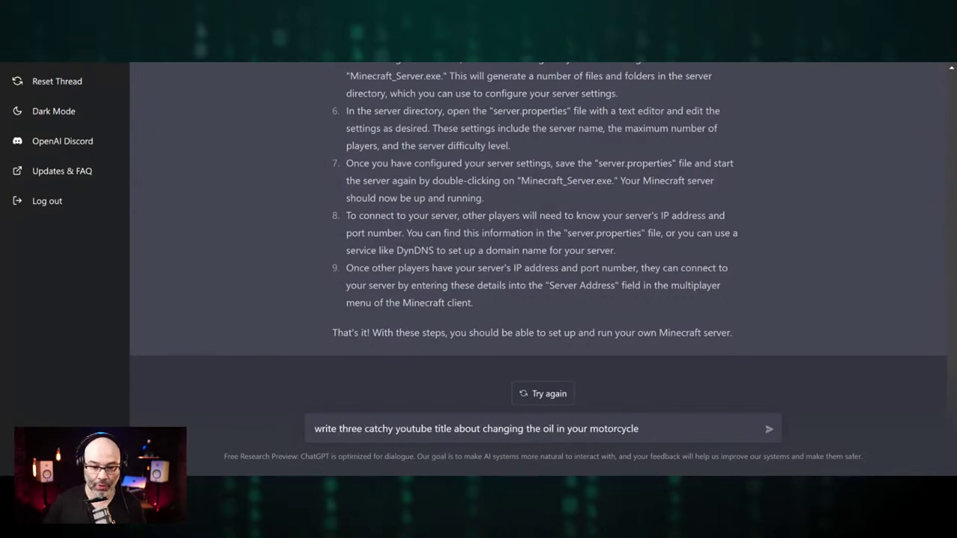
pyautogui.click(452, 429)
pyautogui.write('s')
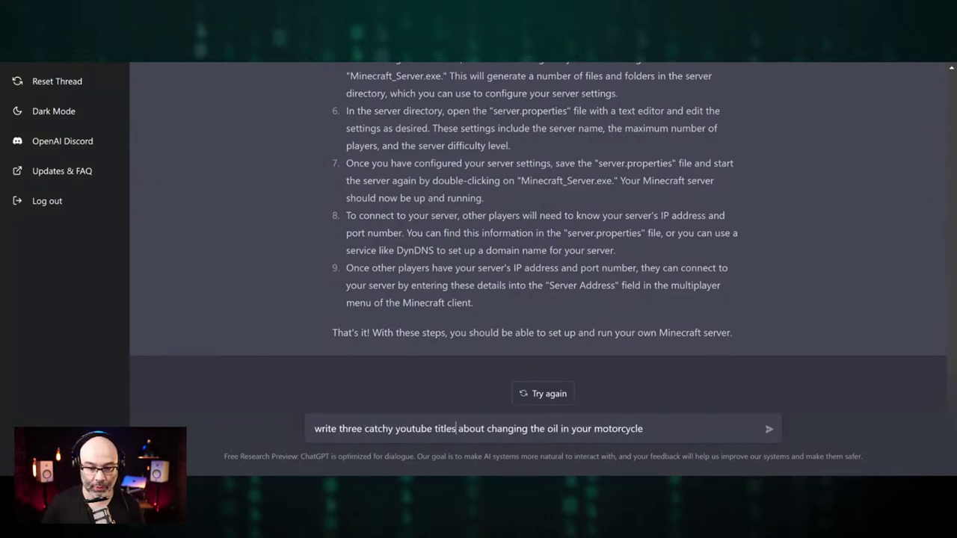
pyautogui.click(769, 431)
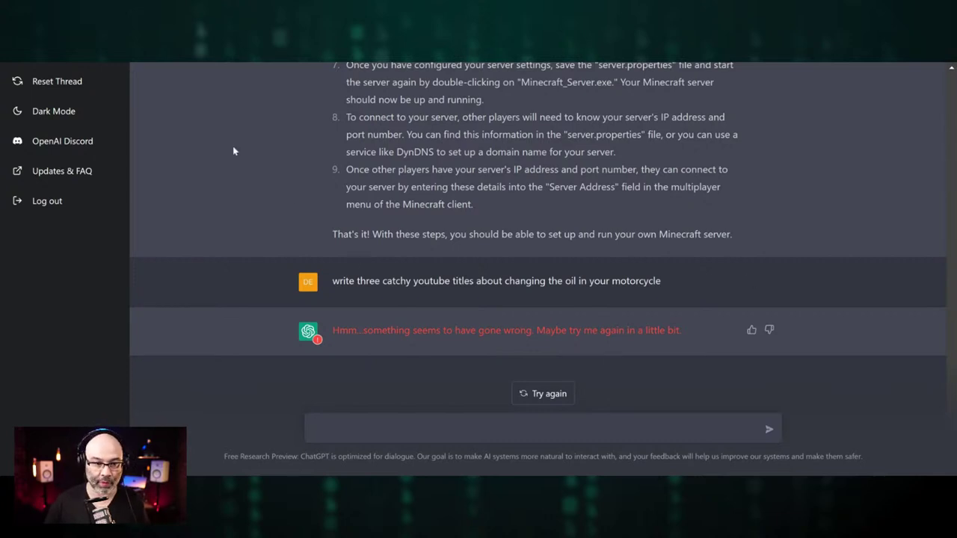
# Reset the conversation thread and submit the prompt "write three youtube titles about changing the oil in a motorcycle"
pyautogui.click(73, 81)
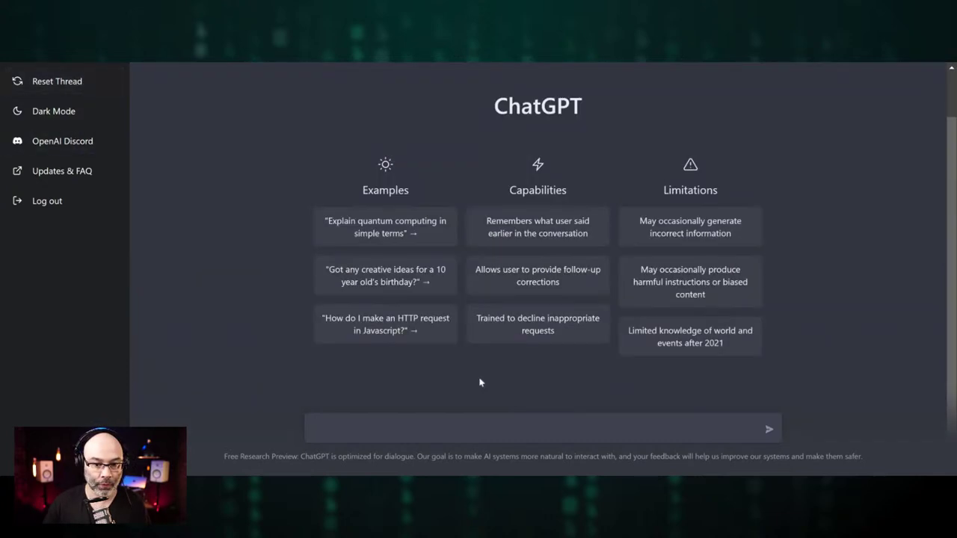
pyautogui.write('writ')
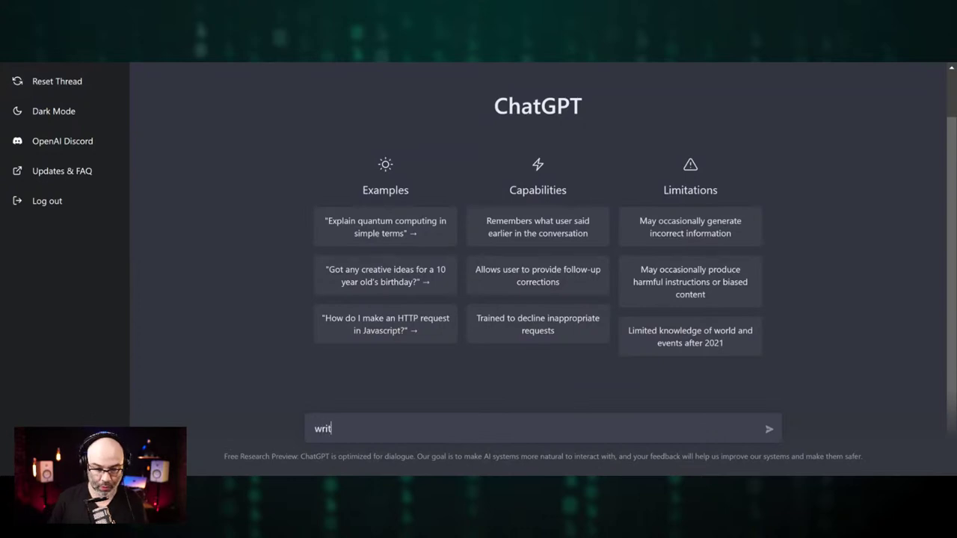
pyautogui.write('e three y')
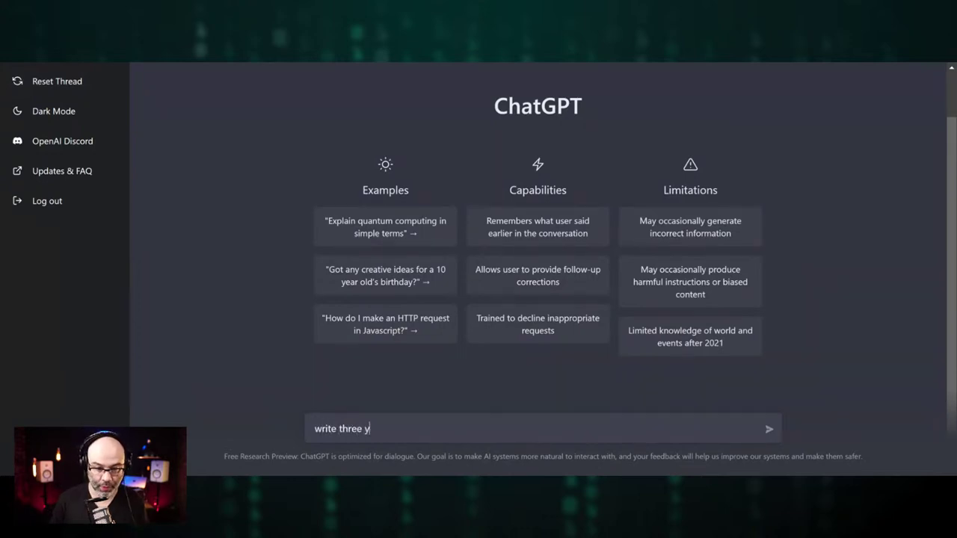
pyautogui.write('outube titles about c')
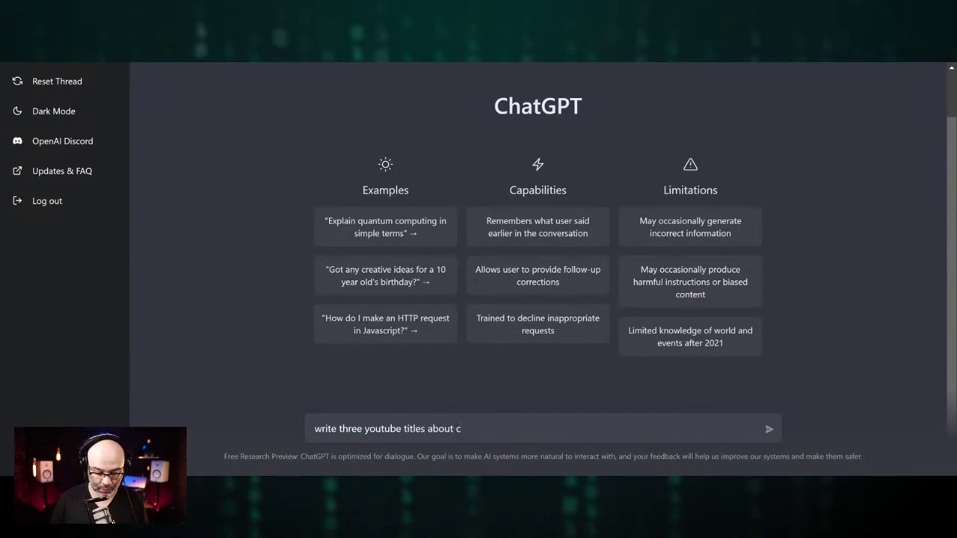
pyautogui.write('hanging your')
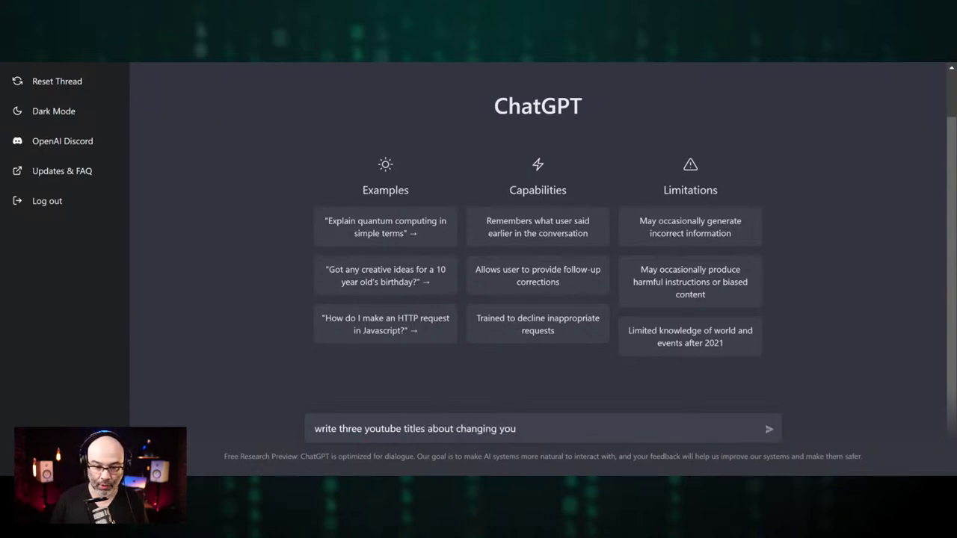
pyautogui.press('BackSpace')
pyautogui.press('BackSpace')
pyautogui.press('BackSpace')
pyautogui.write('the oil')
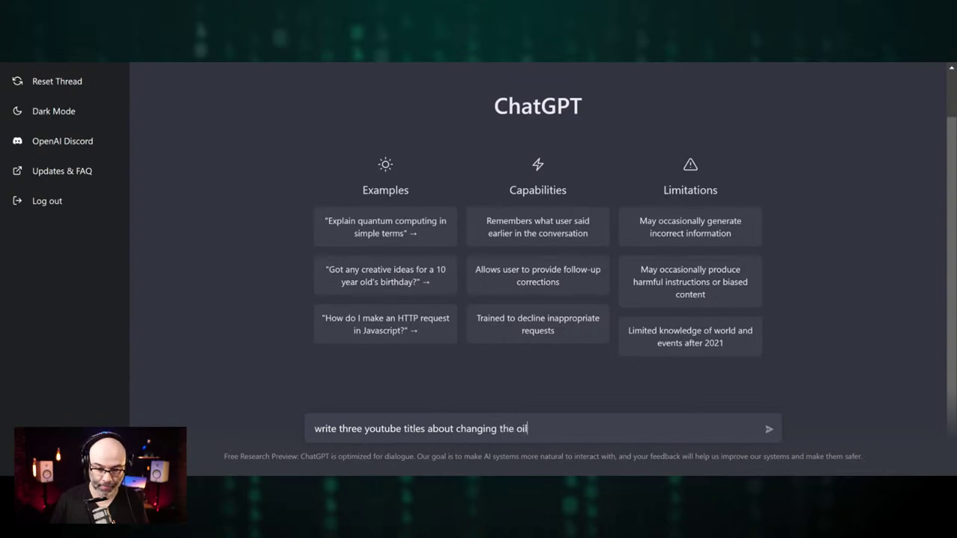
pyautogui.write(' in a mo')
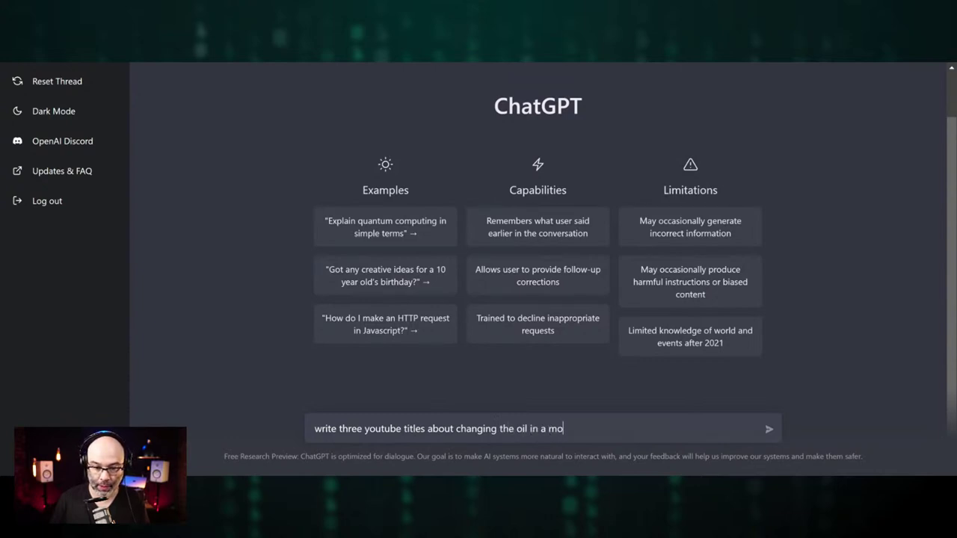
pyautogui.write('to')
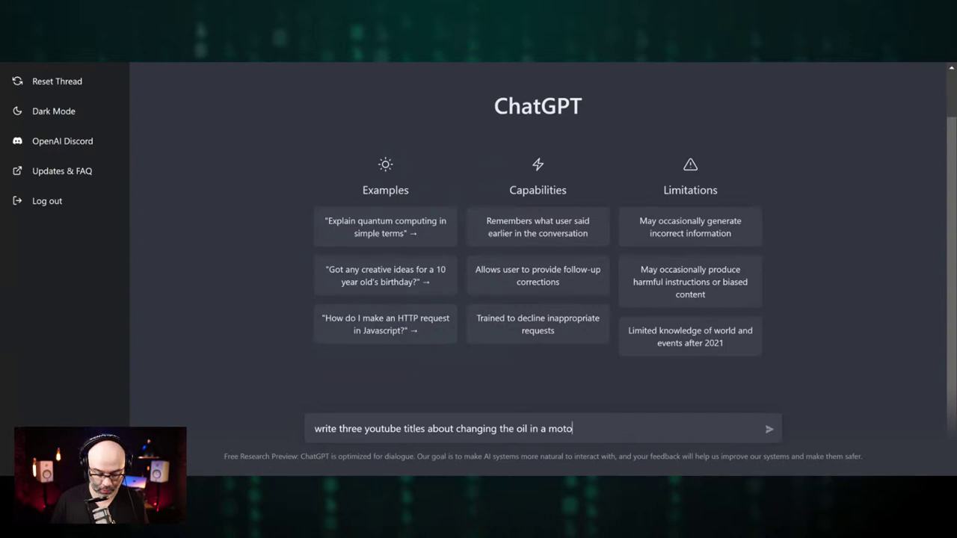
pyautogui.write('rcycle')
pyautogui.press('Return')
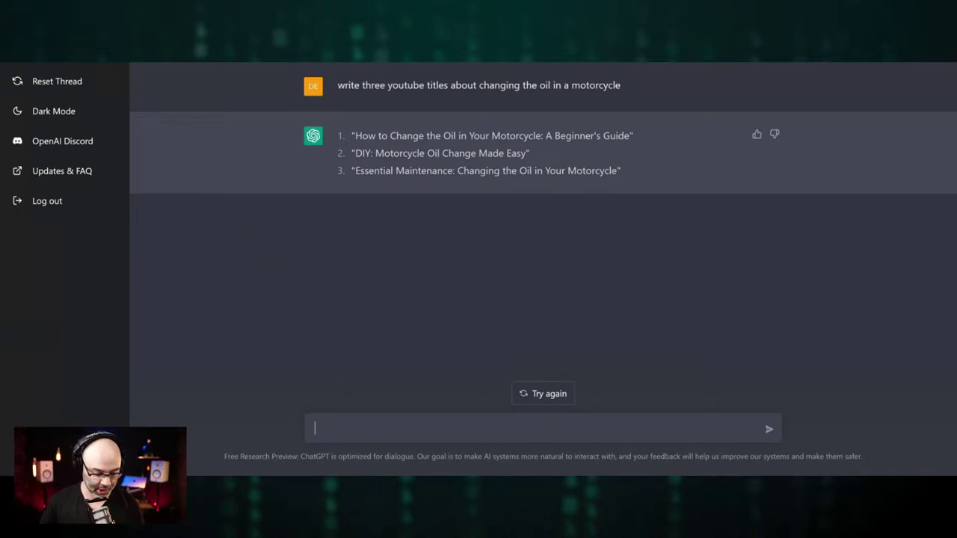
# Submit the prompt "10 best practices to get more subscribers on youtube"
pyautogui.write('10 best practices to get more subscribers on youtube')
pyautogui.press('Return')
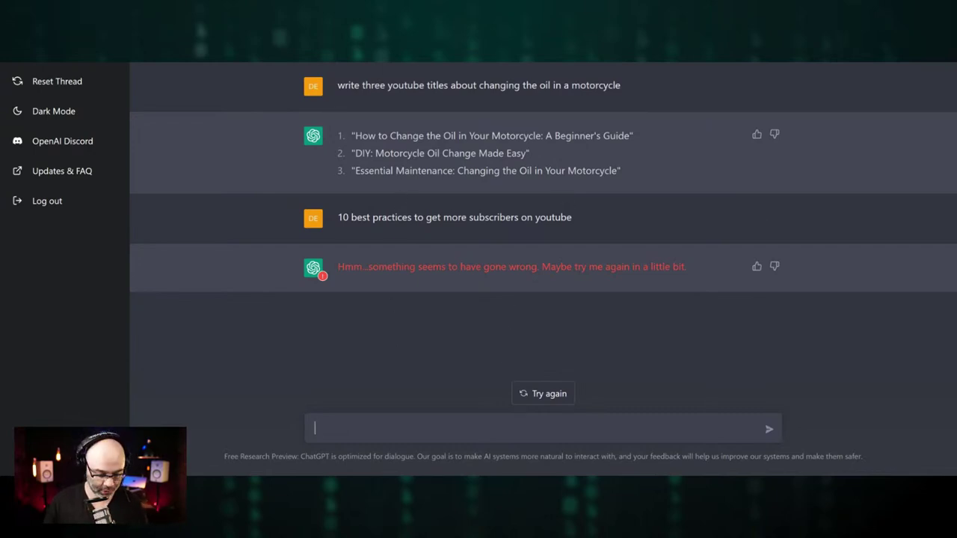
# Try resubmitting the prompt "10 best practices to get more subscribers on youtube" in a reset conversation thread
pyautogui.click(75, 81)
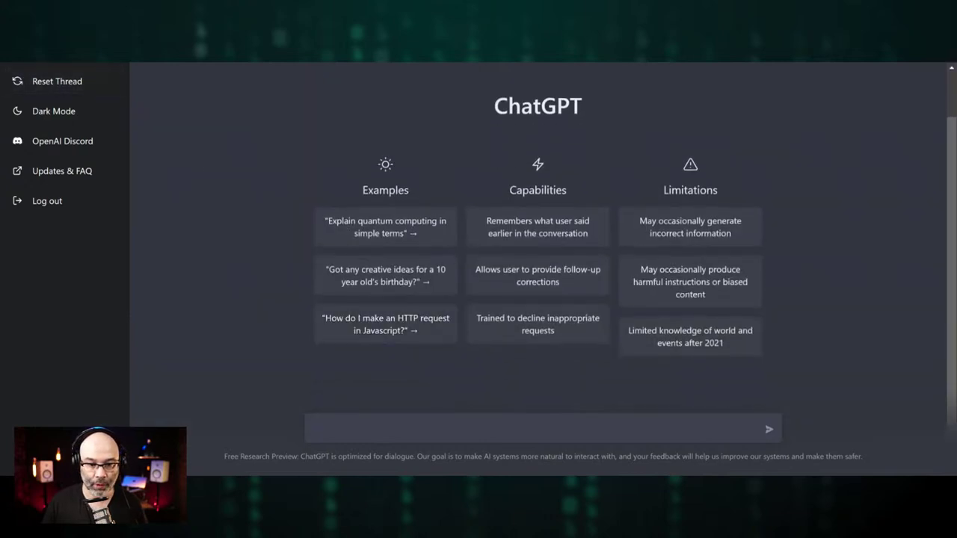
pyautogui.write('10 best practices to get more subscribers on youtube')
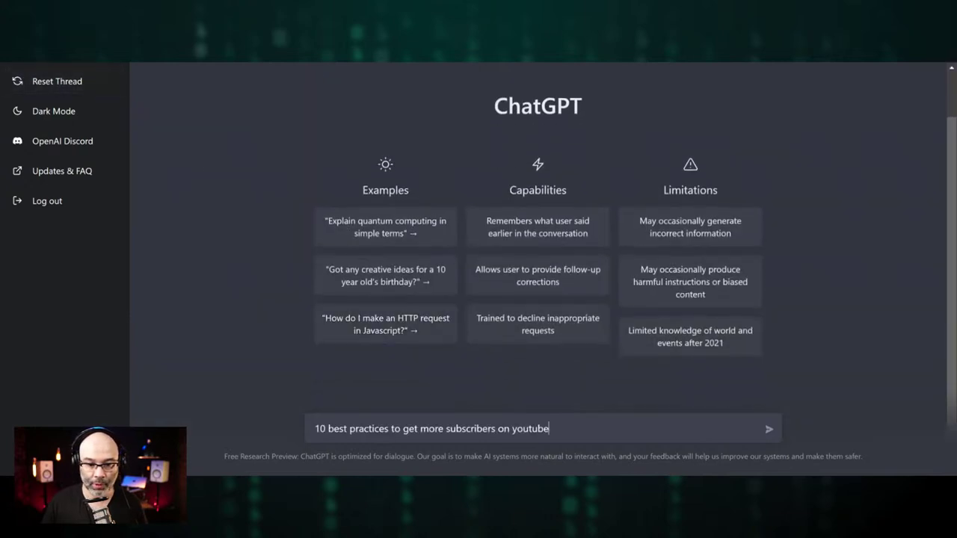
pyautogui.click(768, 430)
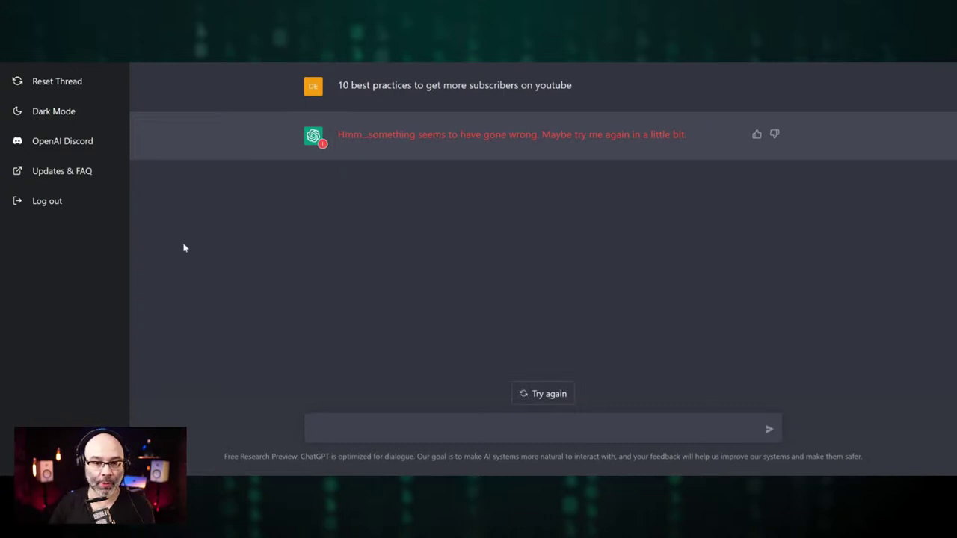
# Reset the conversation thread again and set the interface to light mode
pyautogui.click(66, 83)
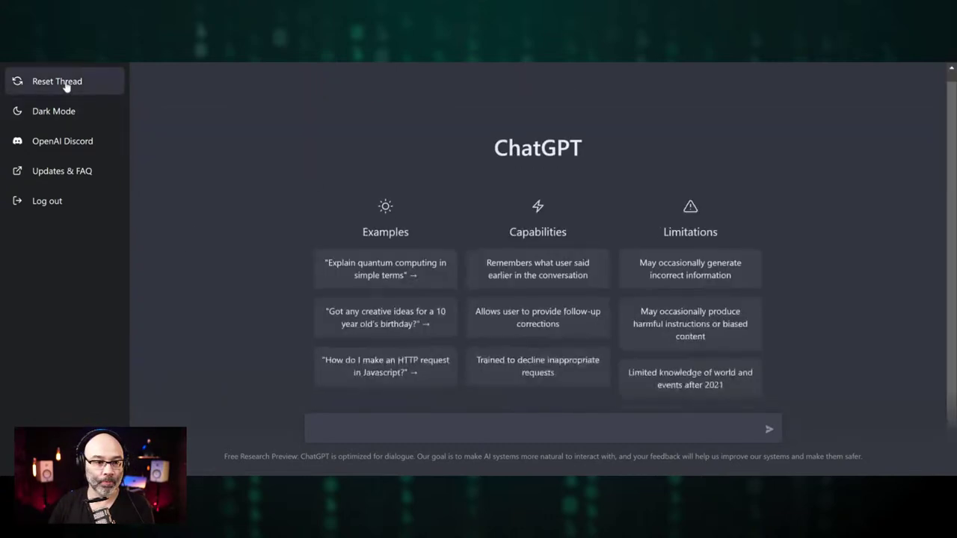
pyautogui.click(53, 116)
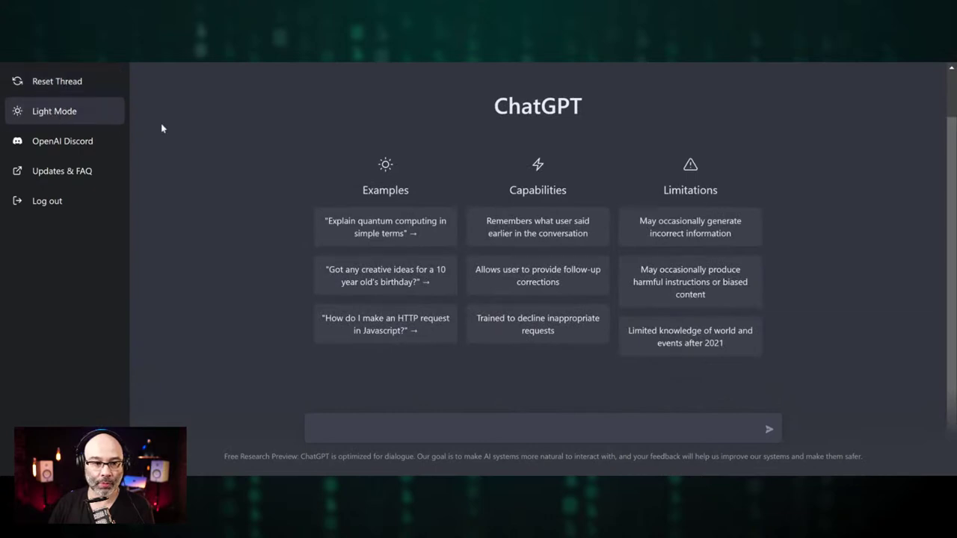
pyautogui.click(58, 113)
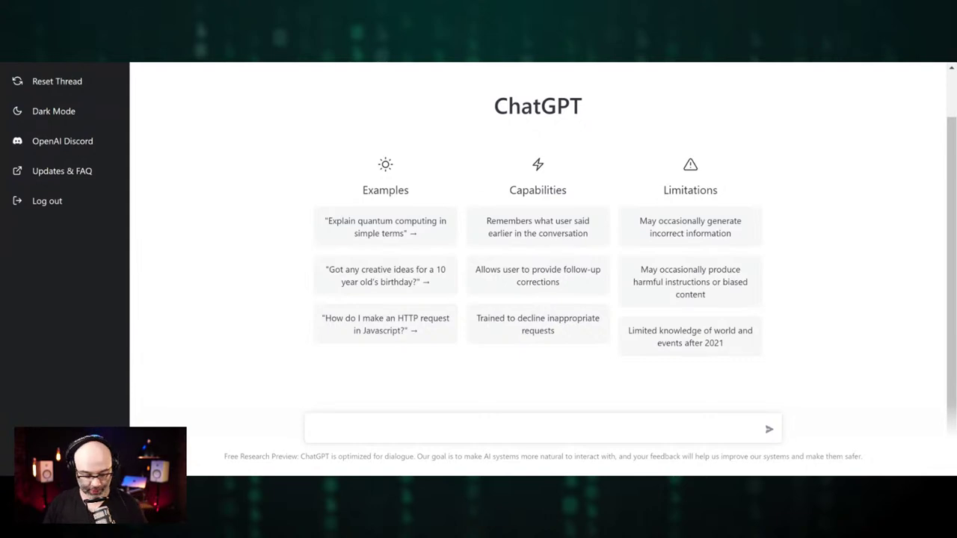
# Submit the prompt "10 best practices to get more subscribers on youtube" and switch the interface to dark mode
pyautogui.write('10 best practices to get more subscribers on youtube')
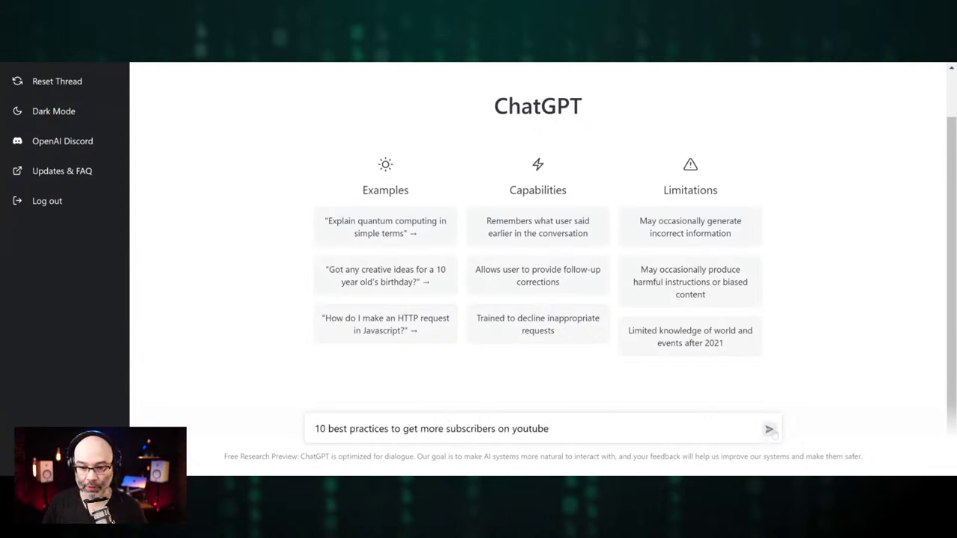
pyautogui.click(769, 429)
pyautogui.click(57, 112)
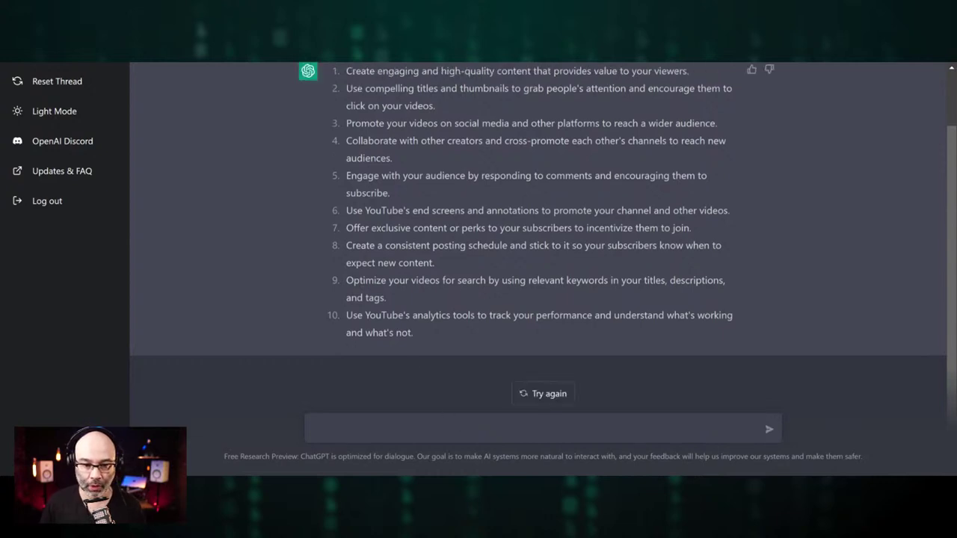
# Read through the full list of best practices for getting more YouTube subscribers
pyautogui.scroll(1, 805, 274)
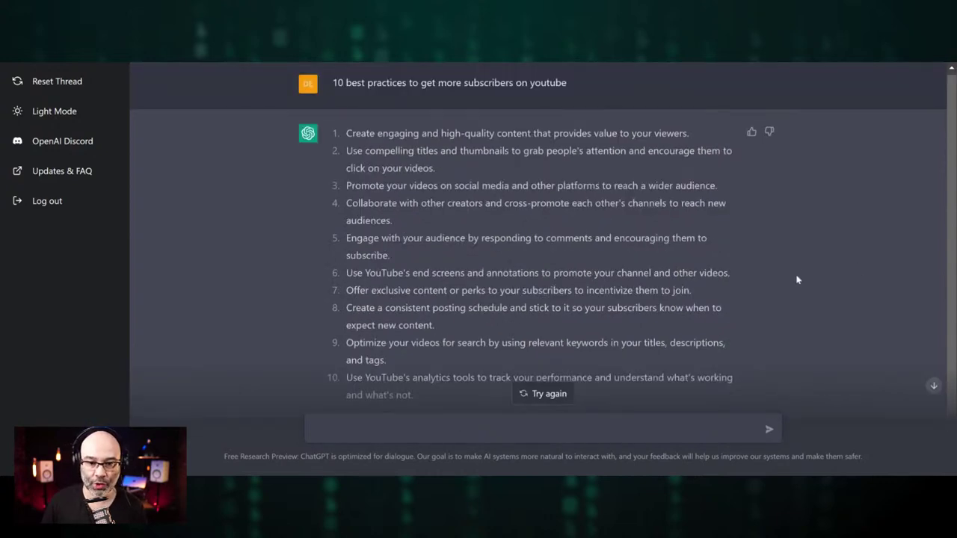
pyautogui.scroll(-1, 777, 267)
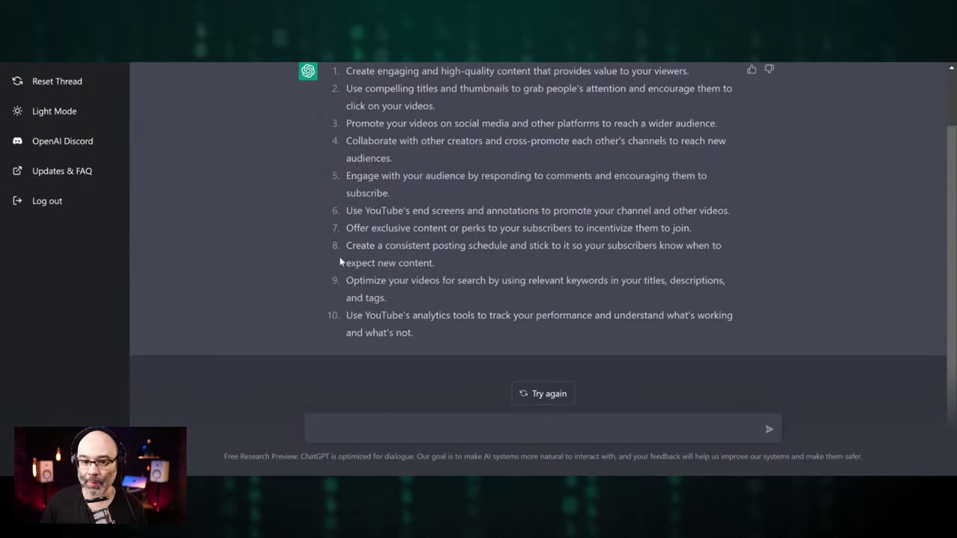
pyautogui.scroll(1, 341, 260)
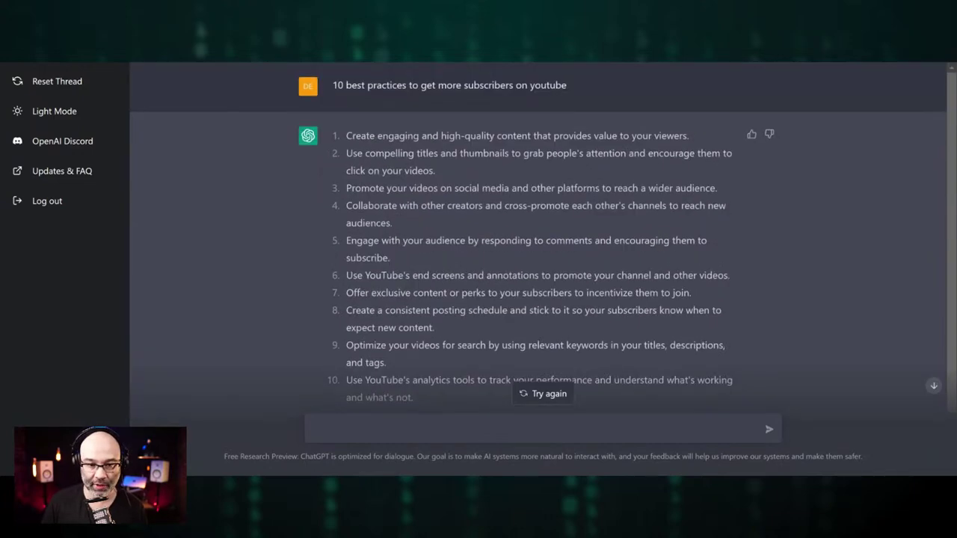
pyautogui.scroll(-1, 221, 258)
pyautogui.scroll(1, 222, 258)
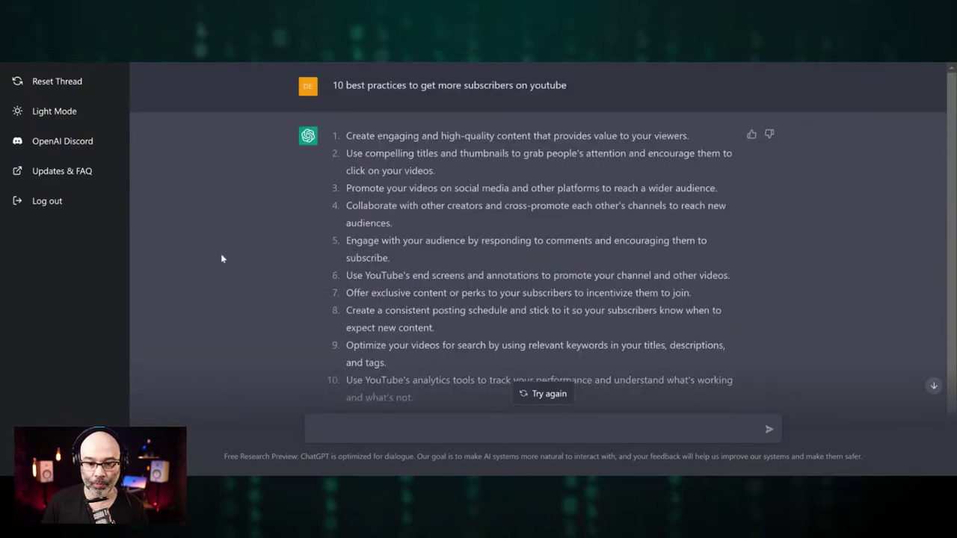
pyautogui.scroll(-1, 221, 258)
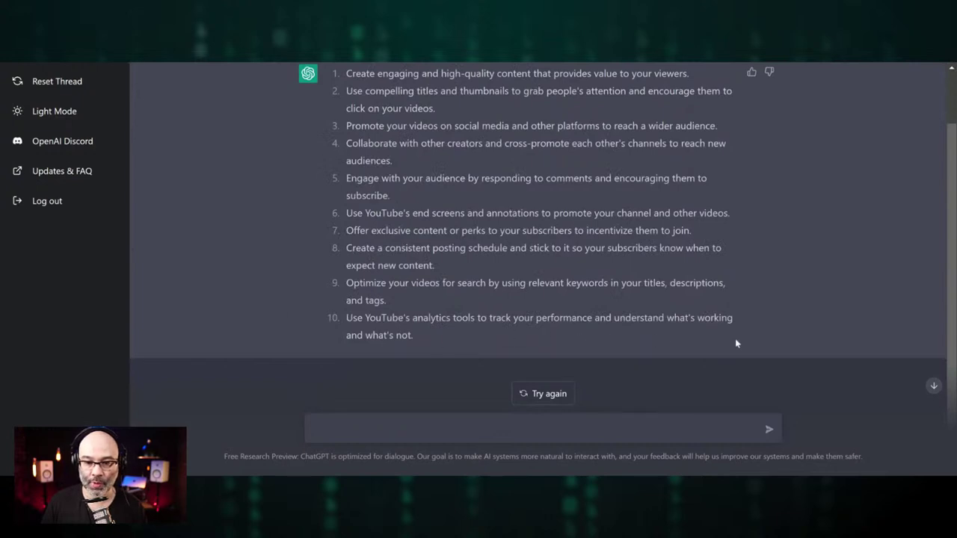
pyautogui.scroll(1, 735, 343)
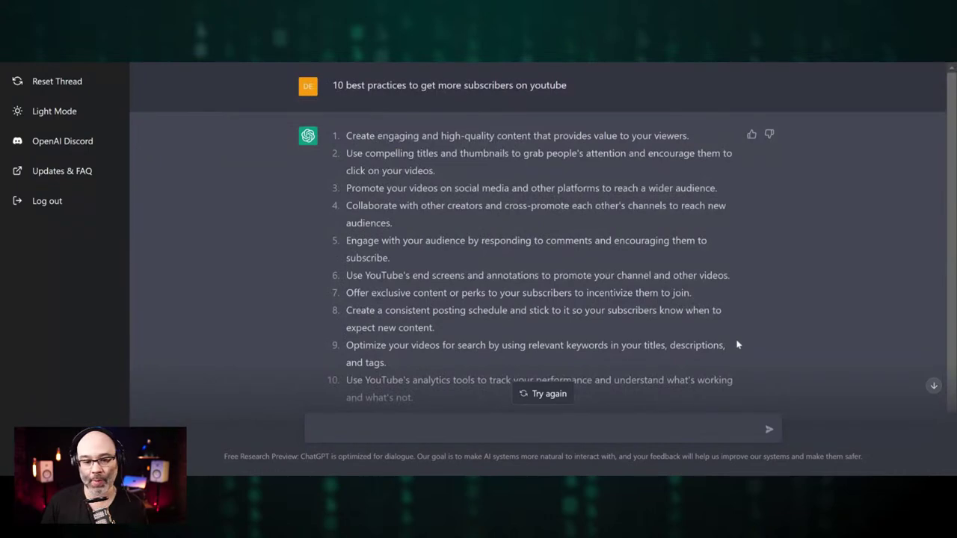
pyautogui.scroll(-1, 707, 321)
pyautogui.scroll(1, 718, 337)
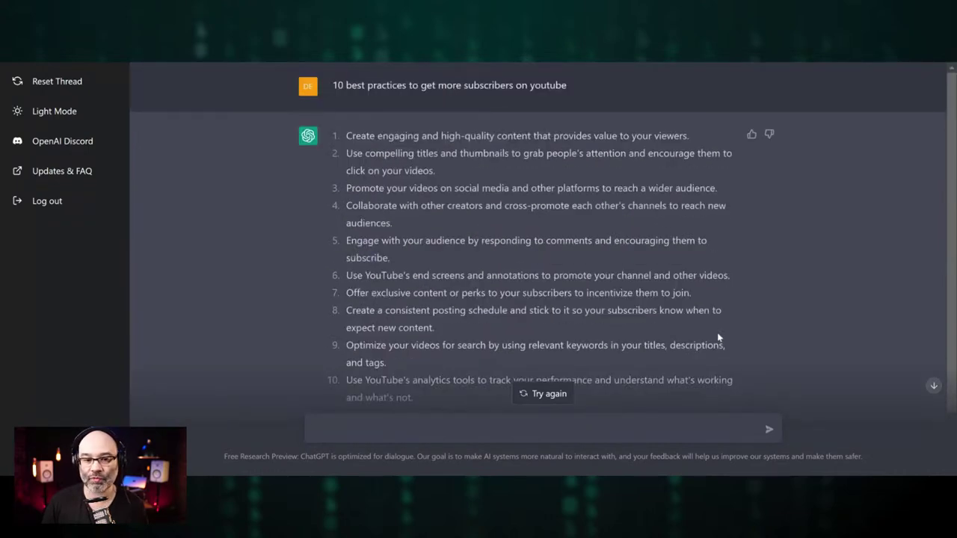
pyautogui.scroll(-1, 598, 389)
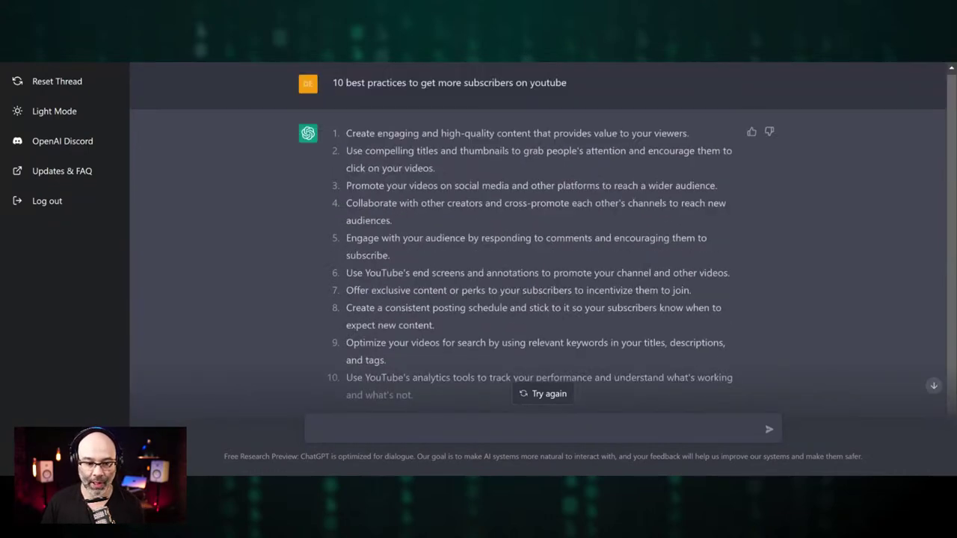
# Submit the prompt "write a blog post about how to grow a youtube channel for kids"
pyautogui.write('te a blo')
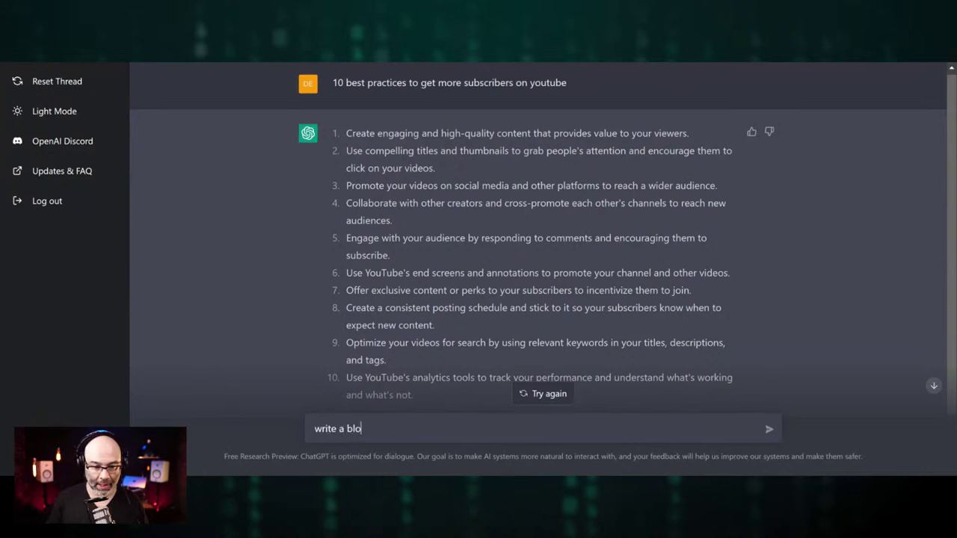
pyautogui.write('g post about')
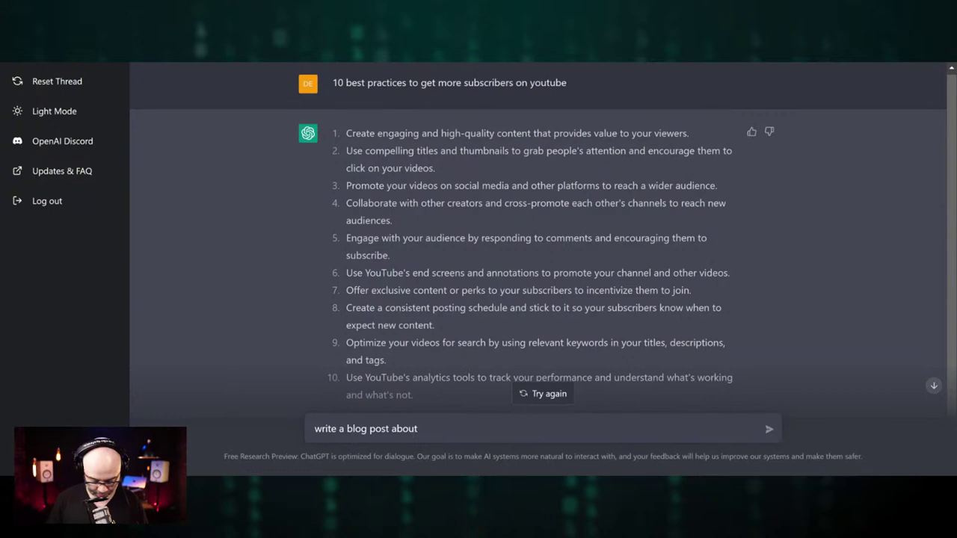
pyautogui.write(' how to gr')
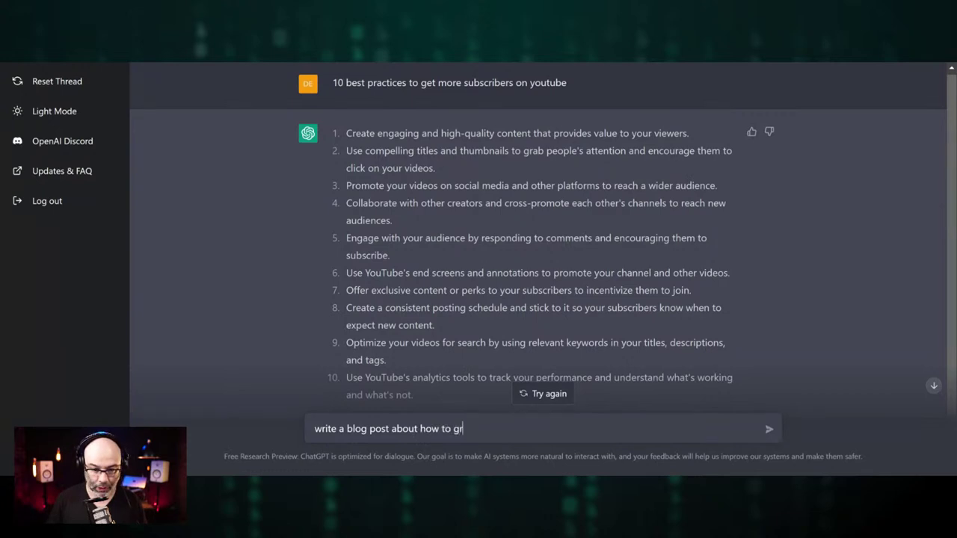
pyautogui.write('ow a youtube channel')
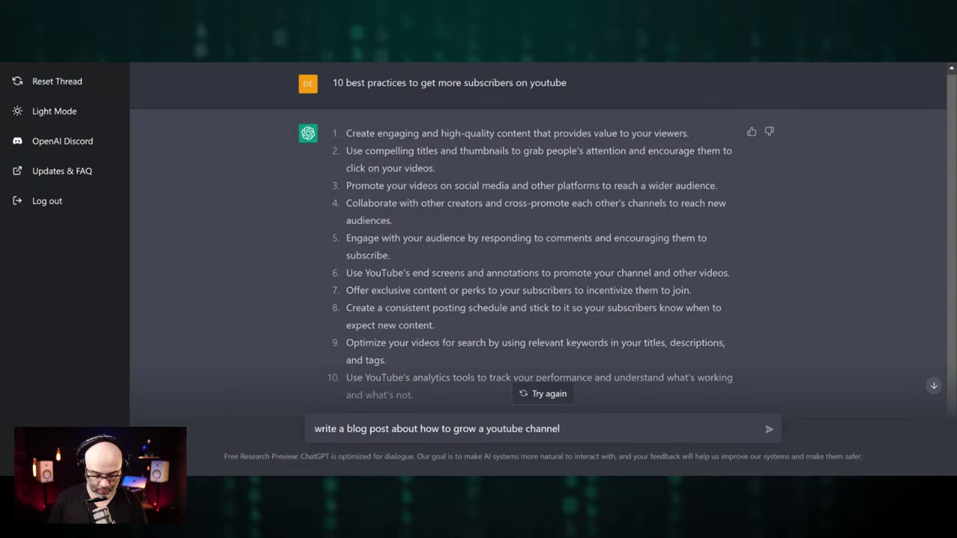
pyautogui.write(' for kids')
pyautogui.press('Return')
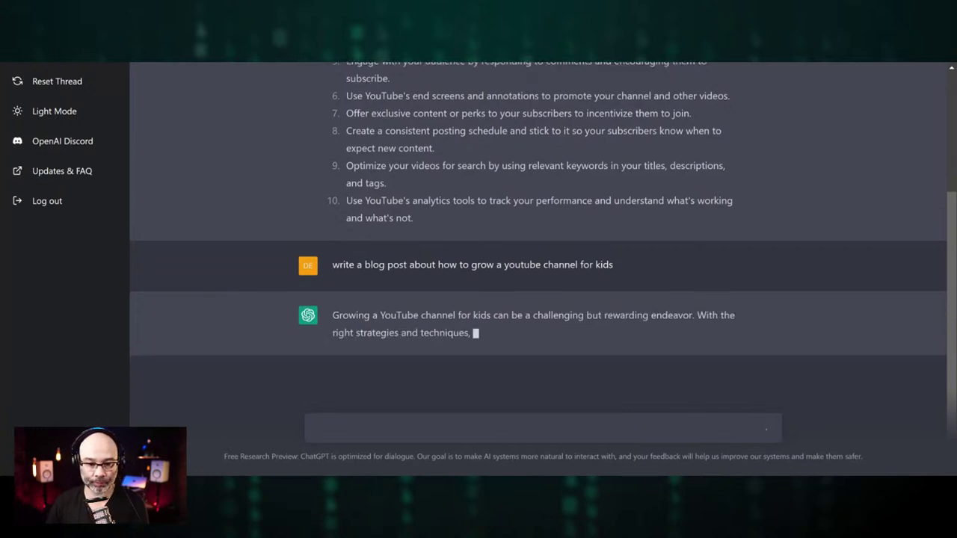
# Draft the next prompt as "what is a good paper for an introduction to conflict coaching"
pyautogui.write('what is a good ')
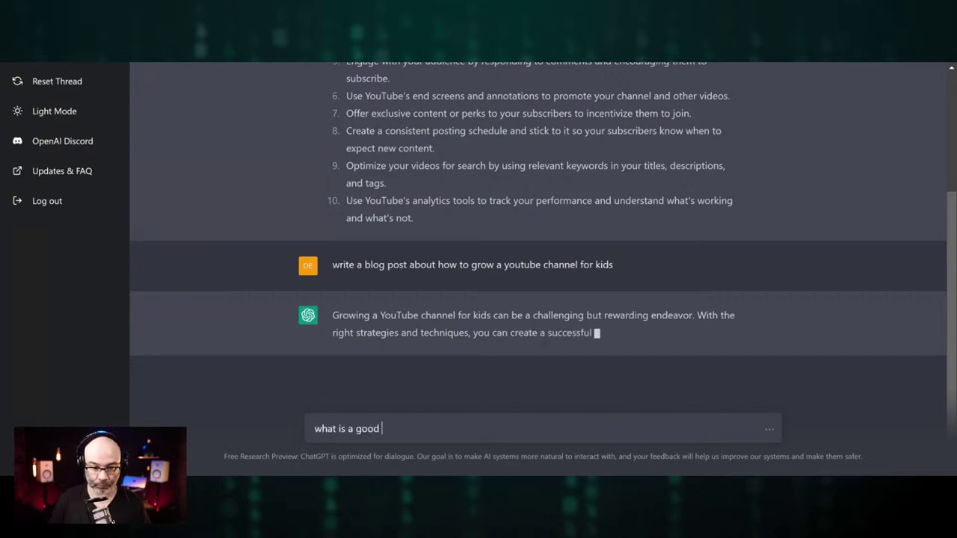
pyautogui.write('paper for an intr')
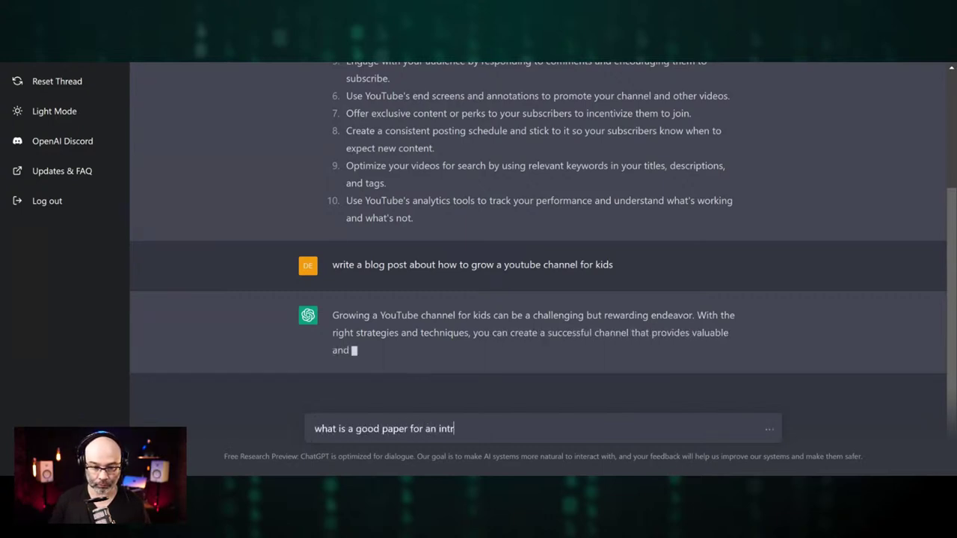
pyautogui.write('oduction to ')
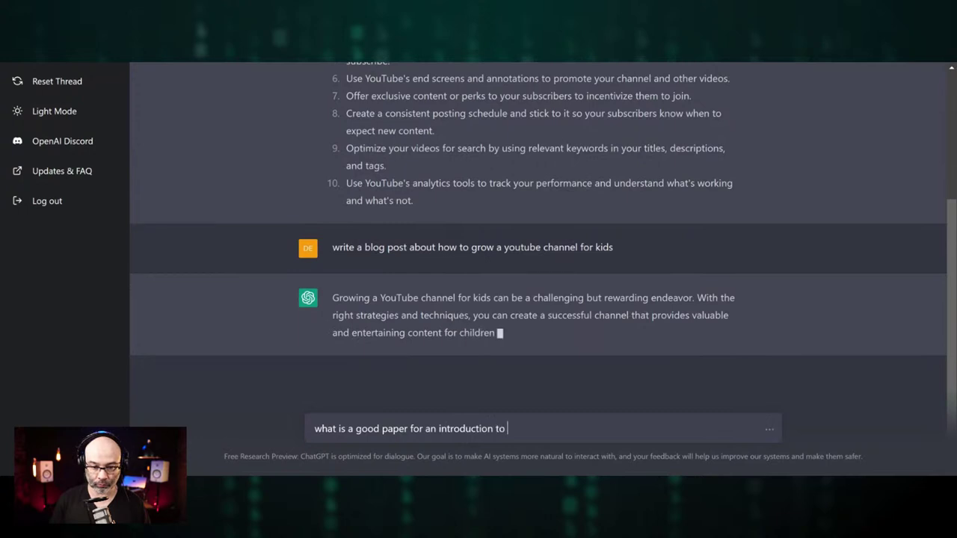
pyautogui.write('conflict coa')
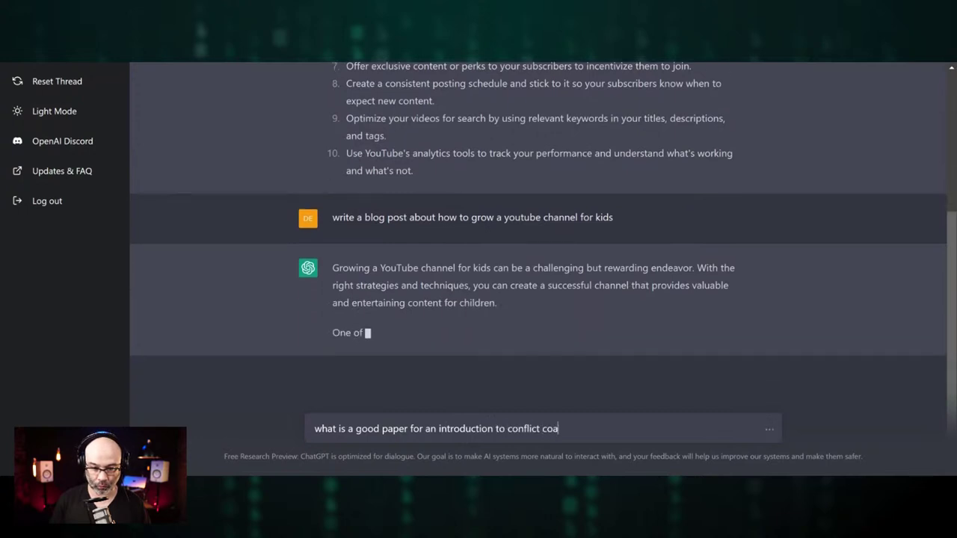
pyautogui.write('ching')
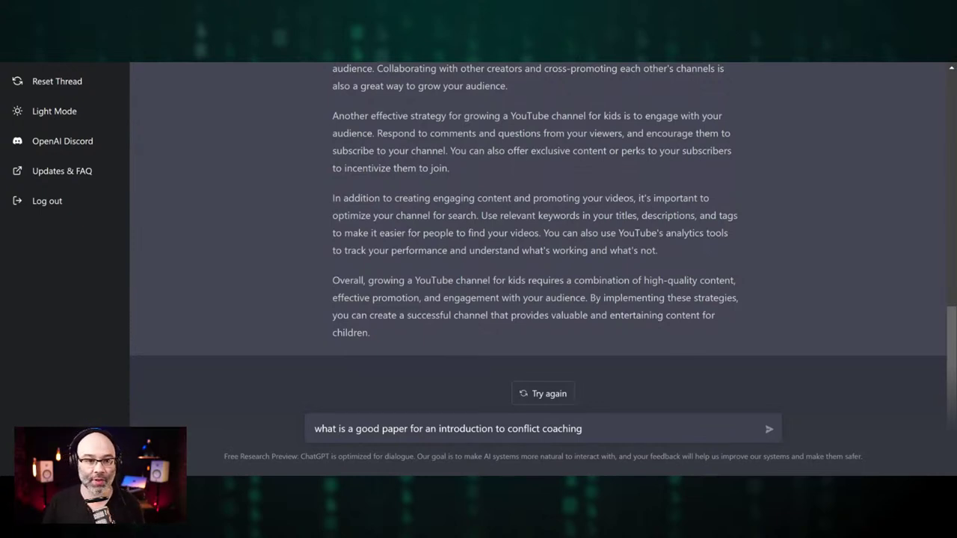
# Review the kids' channel blog post, then add "humanized for realness" to the drafted conflict coaching prompt and submit it
pyautogui.scroll(5, 777, 216)
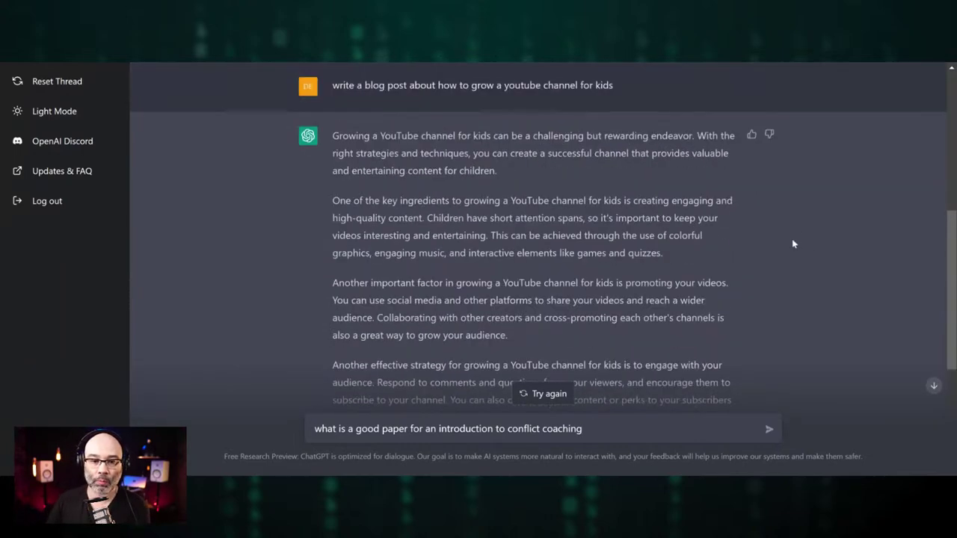
pyautogui.scroll(-5, 790, 241)
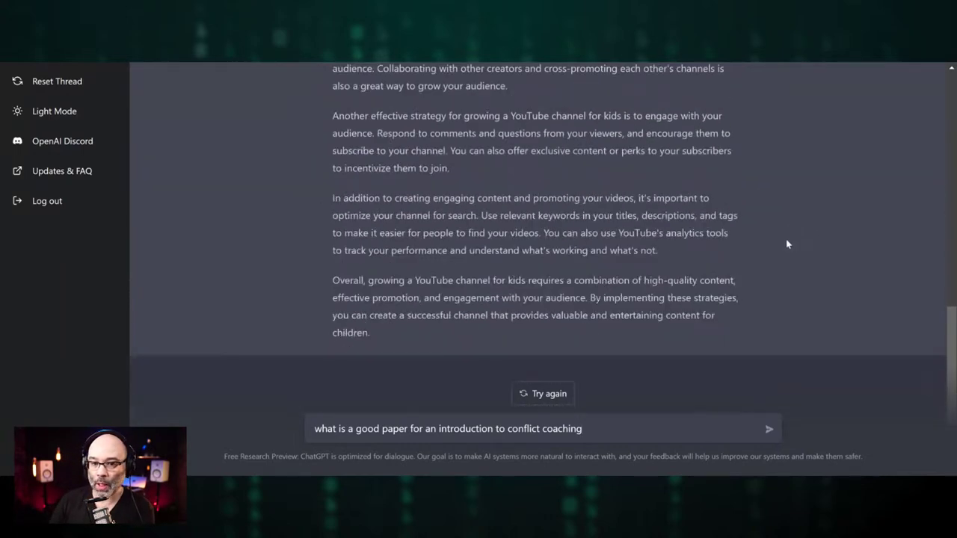
pyautogui.scroll(2, 783, 244)
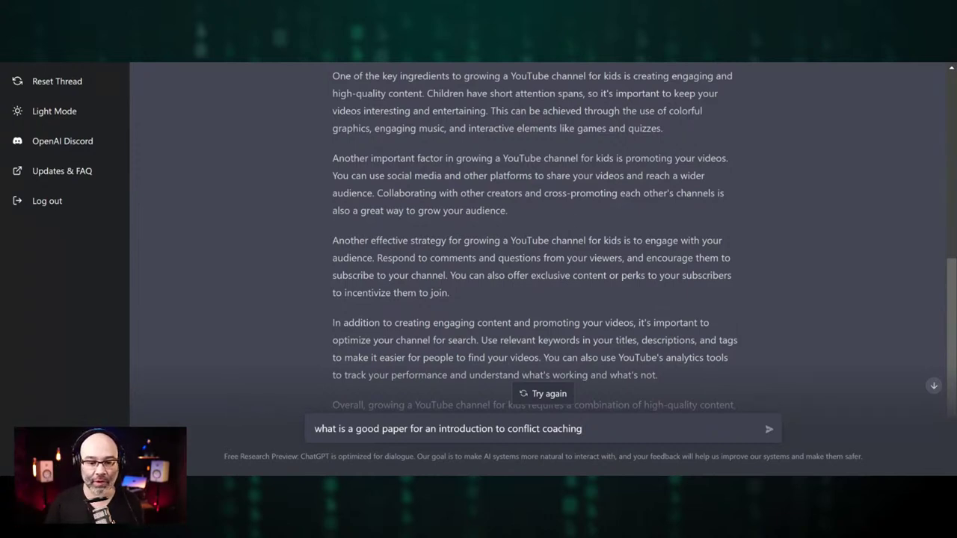
pyautogui.scroll(-2, 538, 224)
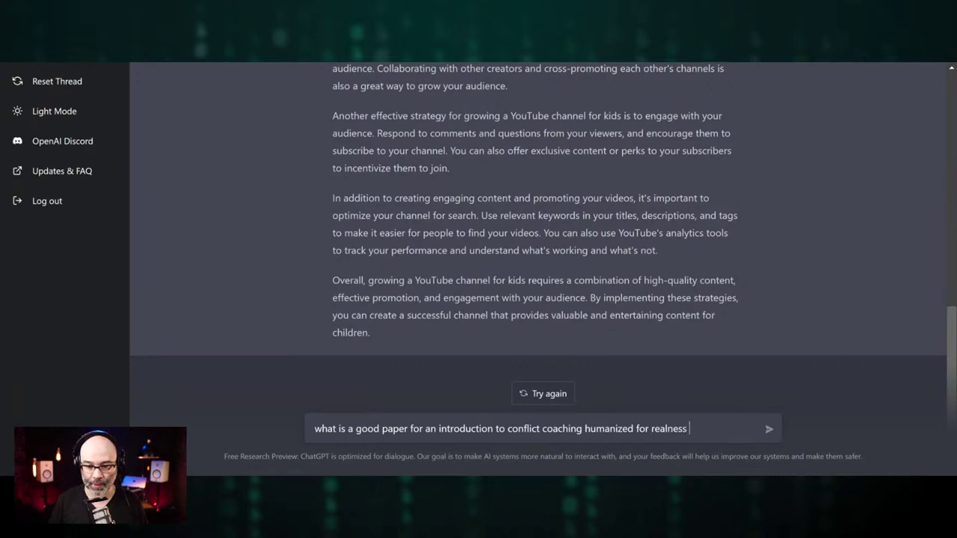
pyautogui.press('Return')
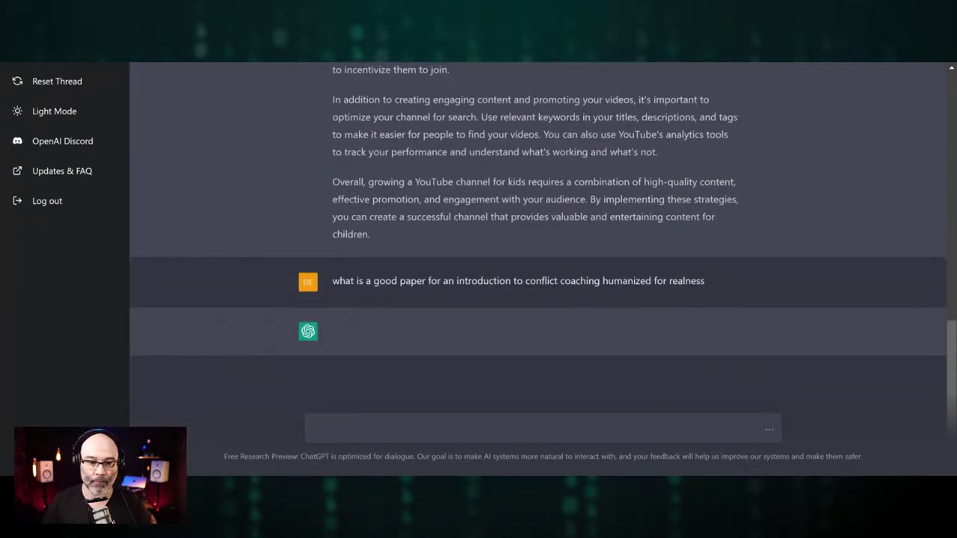
# Read the answer about what an introductory paper on conflict coaching should cover
pyautogui.scroll(3, 538, 240)
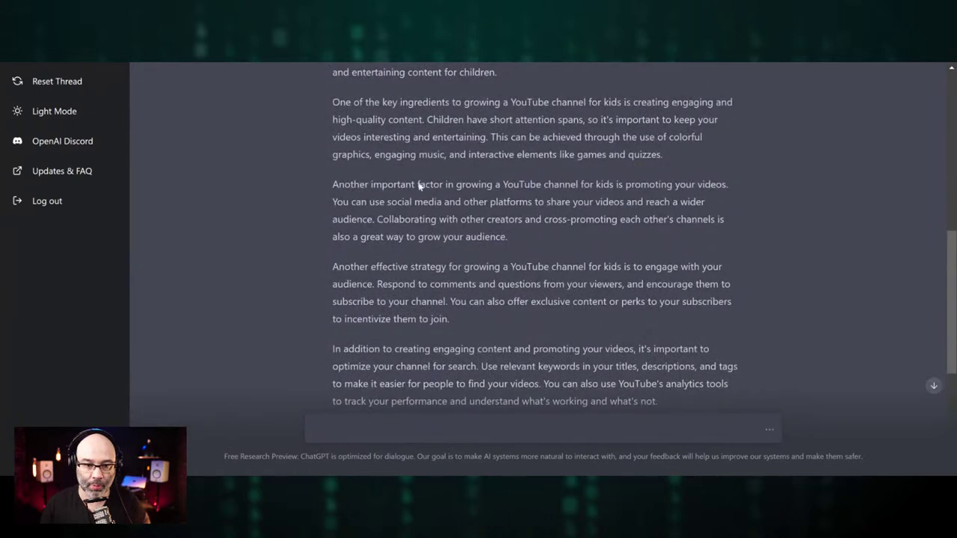
pyautogui.scroll(-3, 419, 185)
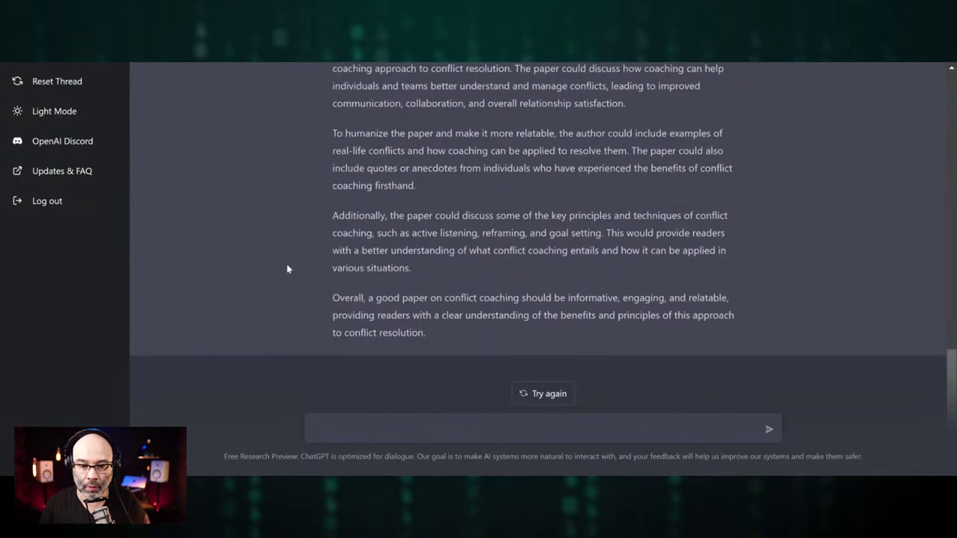
pyautogui.scroll(3, 286, 265)
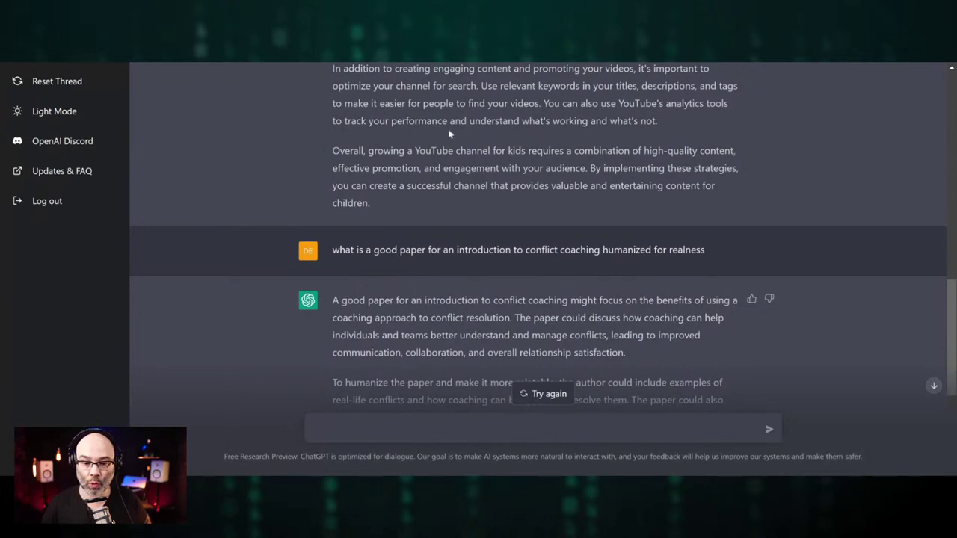
pyautogui.scroll(-2, 448, 132)
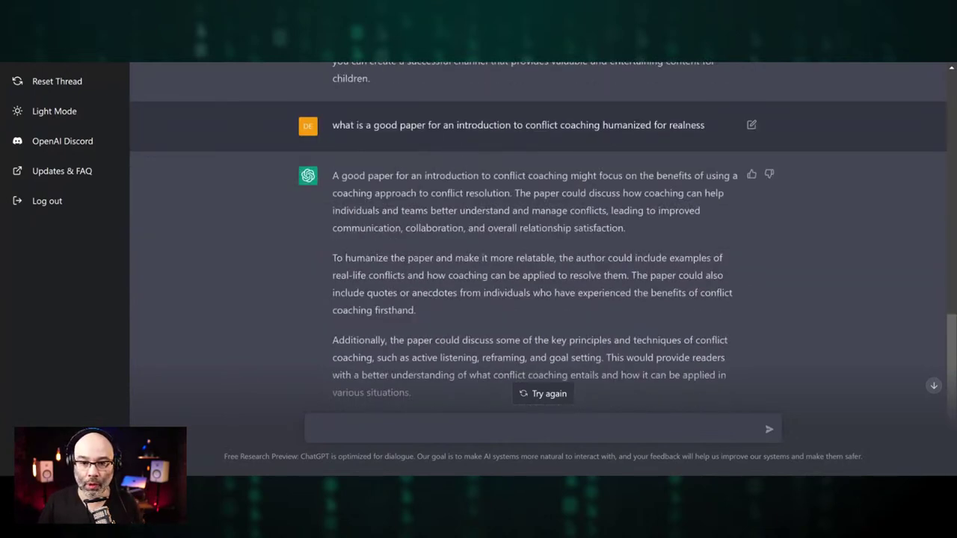
# Submit the prompt "what is a good introduction for a paper on conflict coaching"
pyautogui.moveTo(600, 125); pyautogui.dragTo(345, 125)
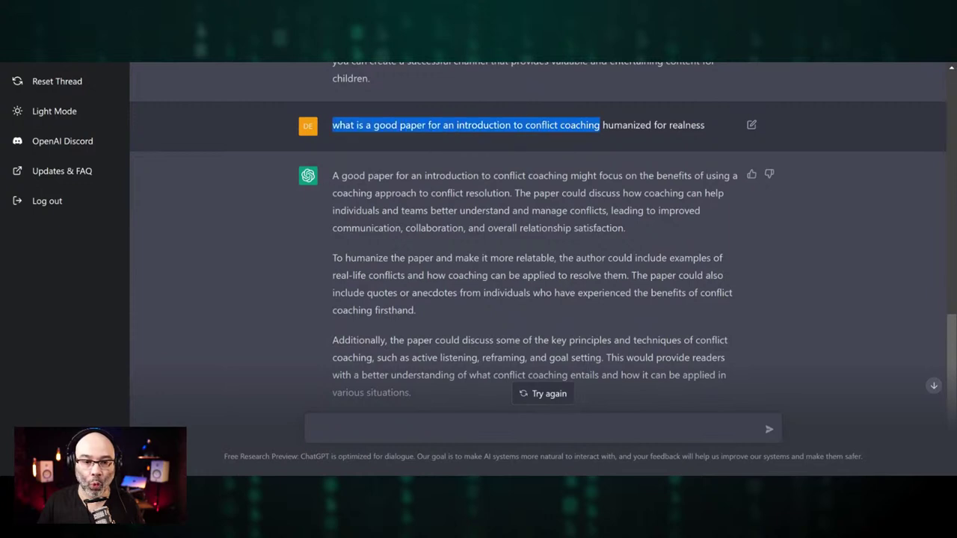
pyautogui.hotkey('alt', 'Tab')
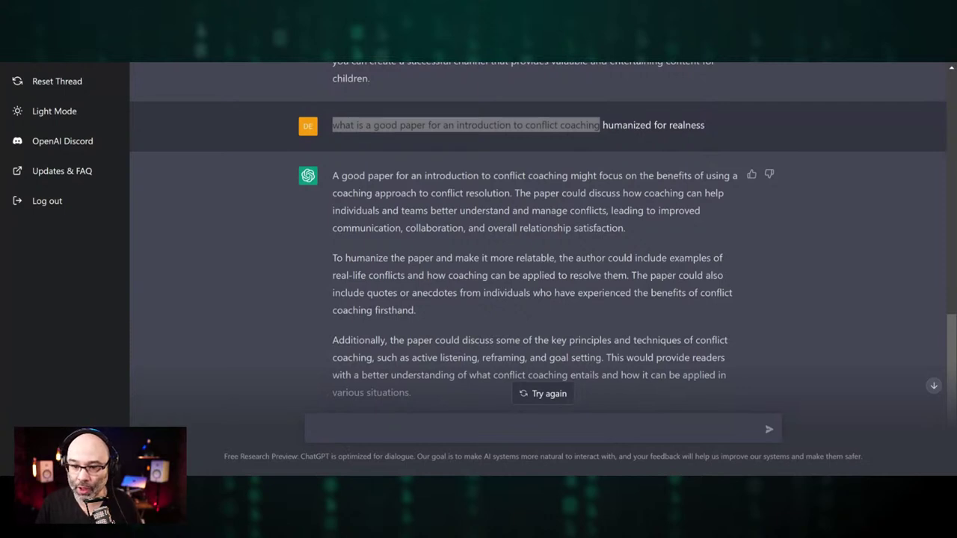
pyautogui.hotkey('alt', 'Tab')
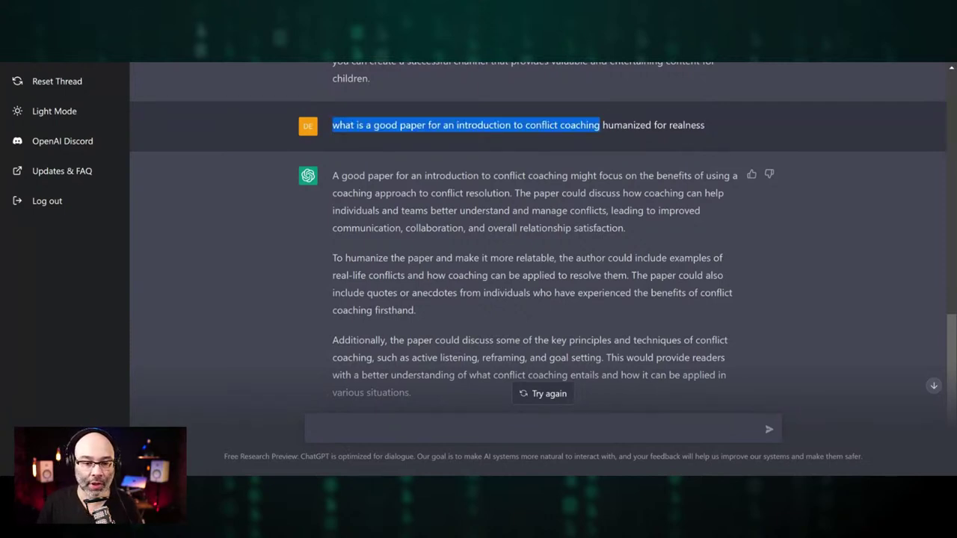
pyautogui.click(315, 428)
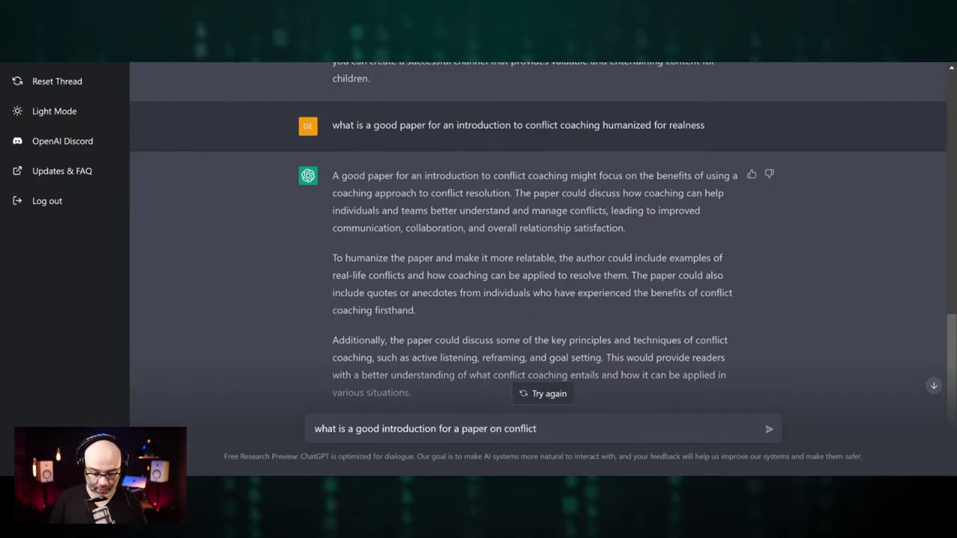
pyautogui.press('Return')
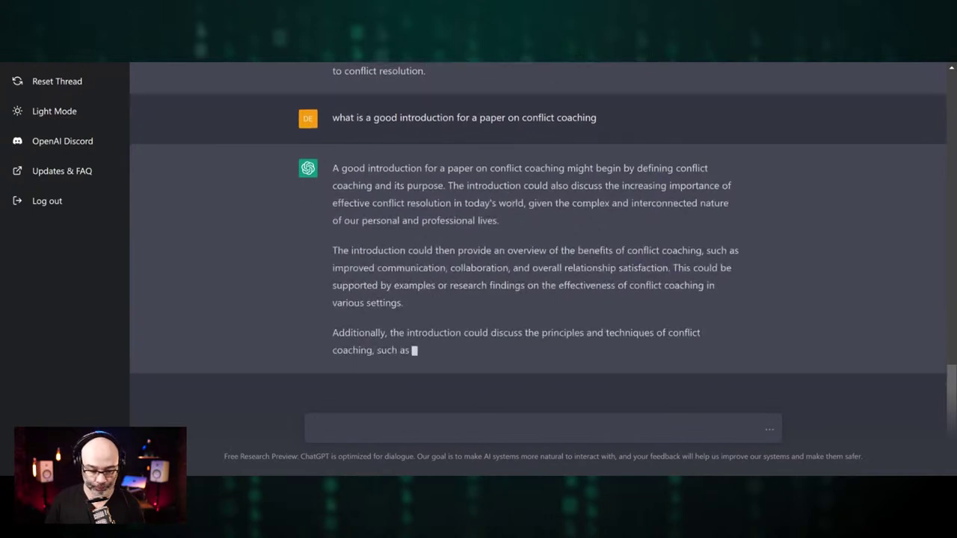
# Submit the prompt "write a letter to my boss and tell her I quit the job"
pyautogui.write('write a leytter')
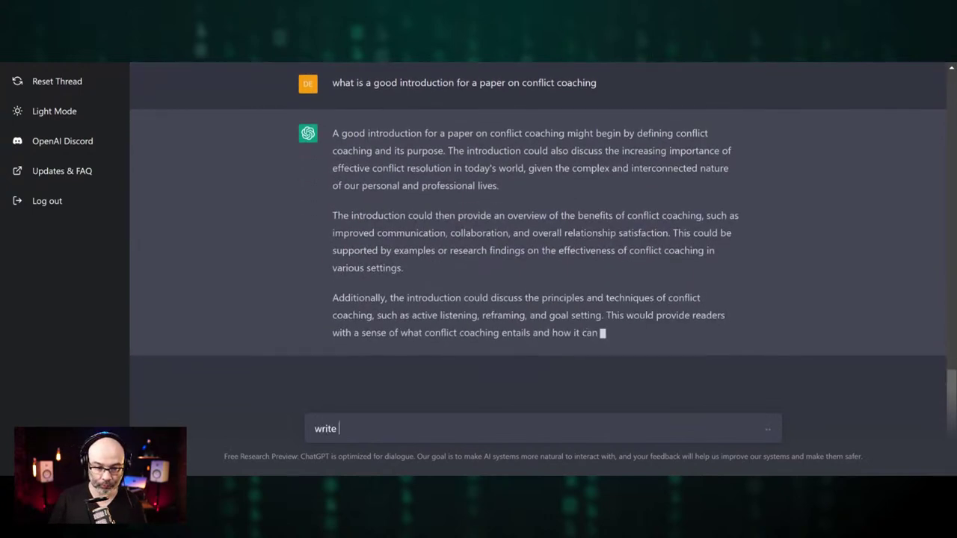
pyautogui.press('BackSpace')
pyautogui.press('BackSpace')
pyautogui.press('BackSpace')
pyautogui.press('BackSpace')
pyautogui.press('BackSpace')
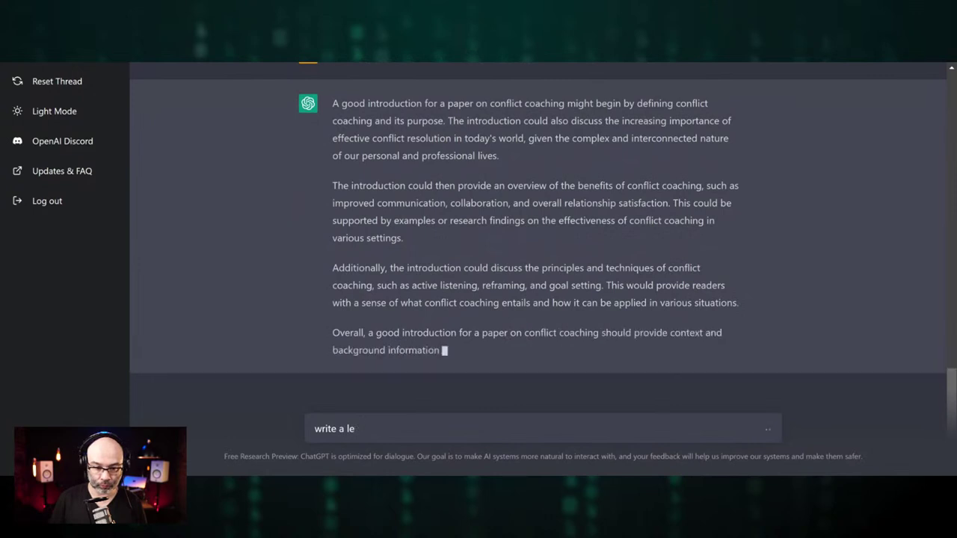
pyautogui.write('tter to my boss and tell her I quit the job')
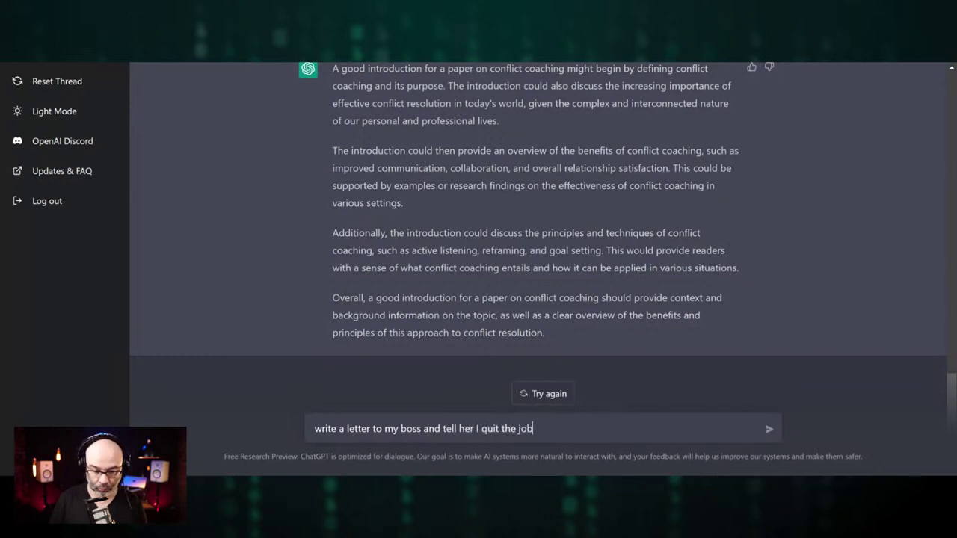
pyautogui.press('Return')
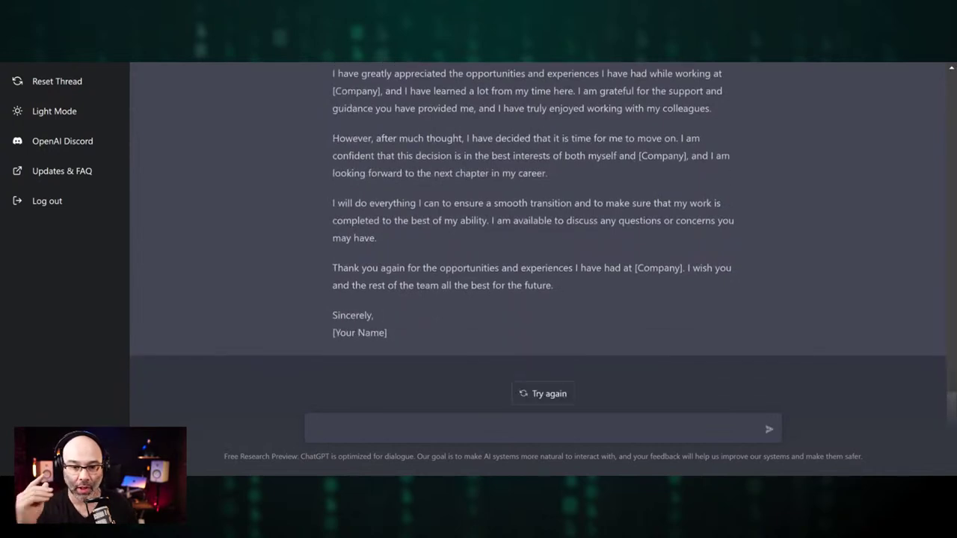
# Review the resignation letter and submit the prompt "write an email asking a company if they want to sponsor a youtube video"
pyautogui.scroll(2, 807, 290)
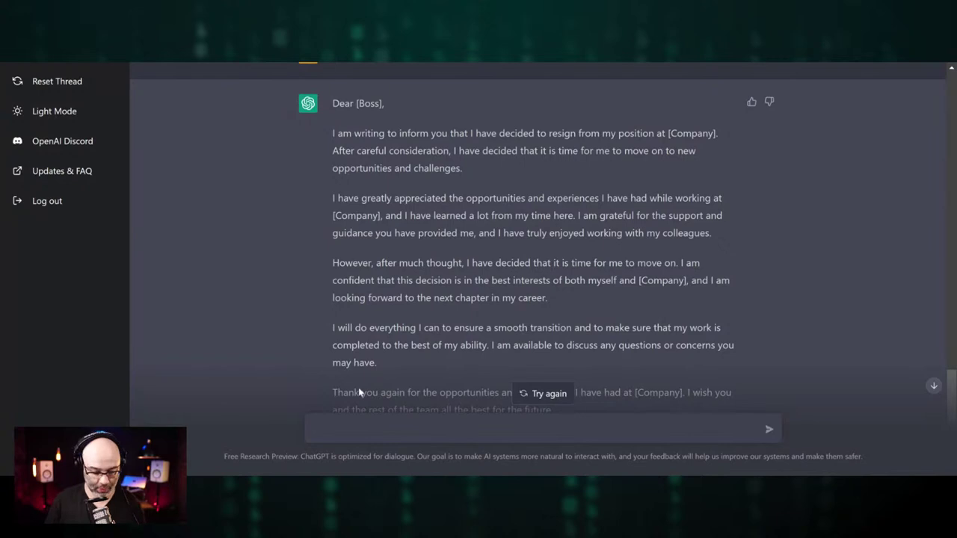
pyautogui.write('write an e')
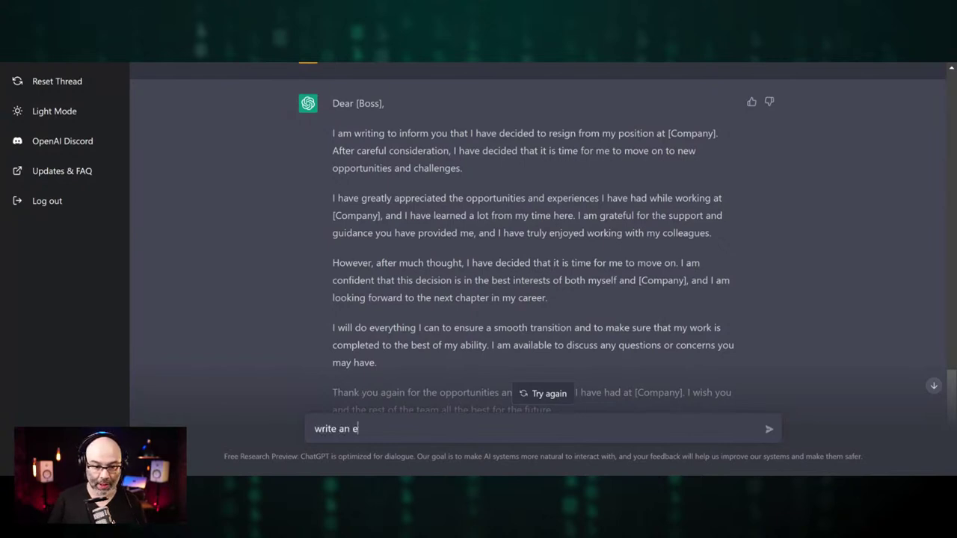
pyautogui.write('mail asking a company if they want to sponsor a youtube video')
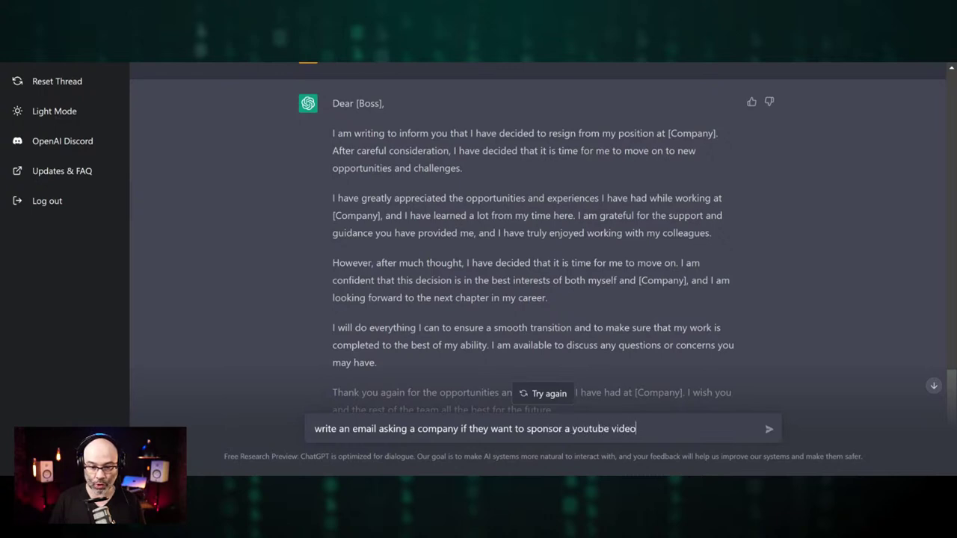
pyautogui.press('Return')
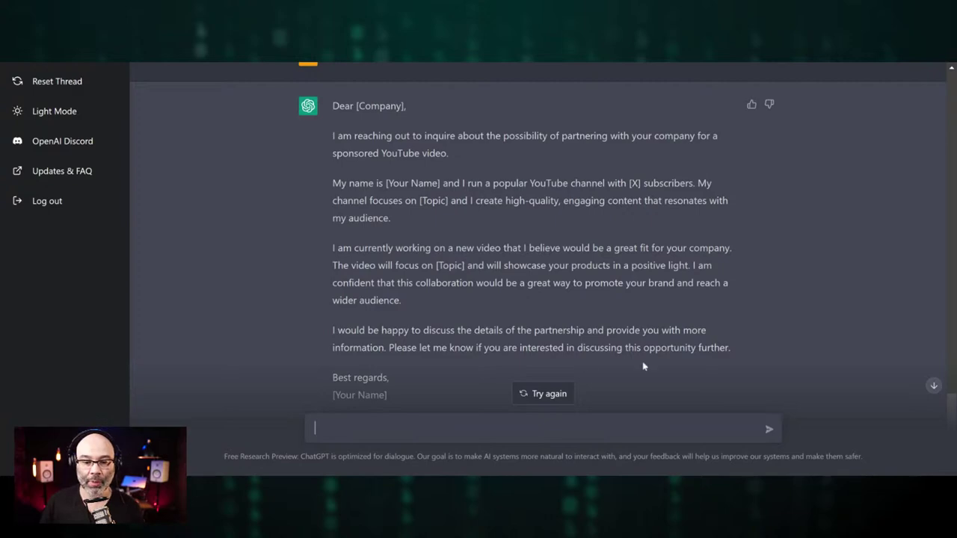
# Read through the sponsorship email and submit the prompt "write 10 youtube titles for how to use adobe photoshop"
pyautogui.scroll(-1, 584, 236)
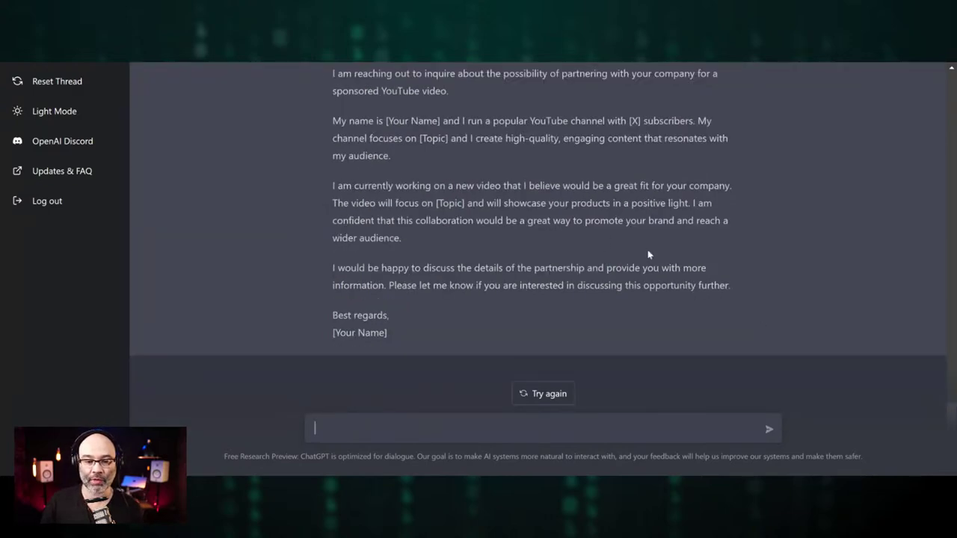
pyautogui.scroll(2, 648, 255)
pyautogui.scroll(-1, 732, 256)
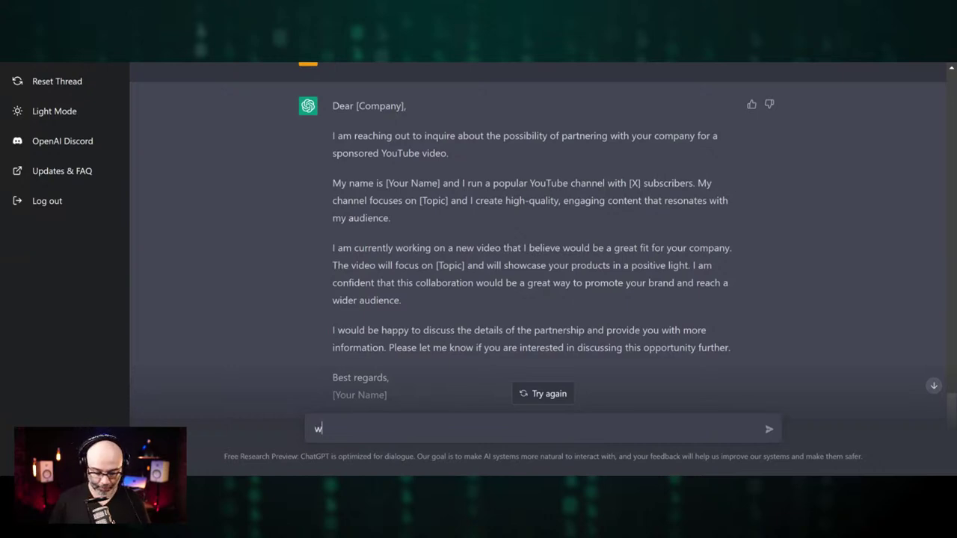
pyautogui.write('e 10 ')
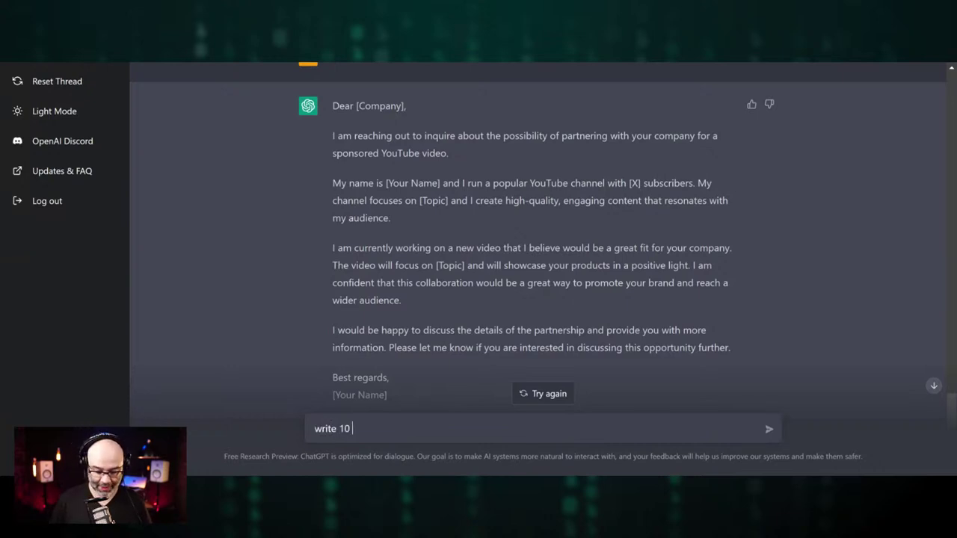
pyautogui.write('youtube ')
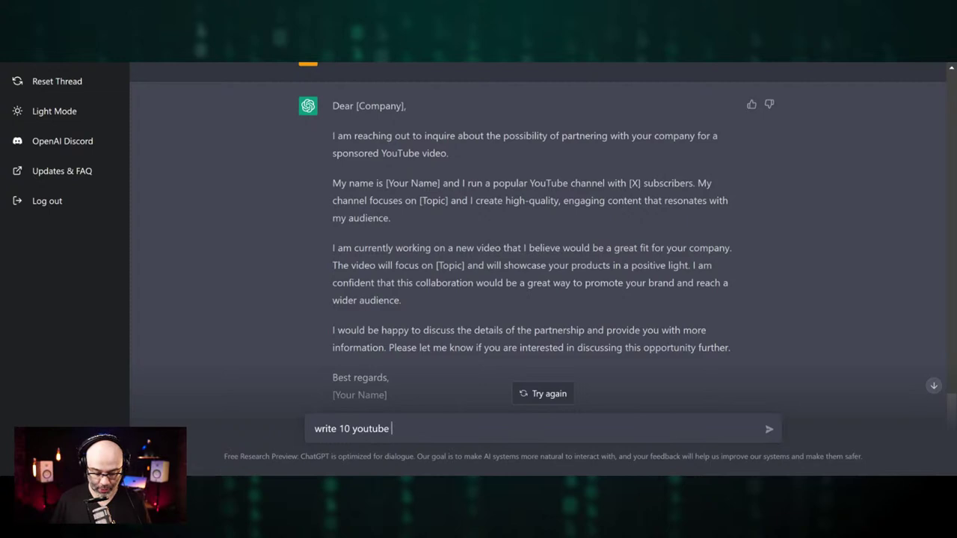
pyautogui.write('titles for ')
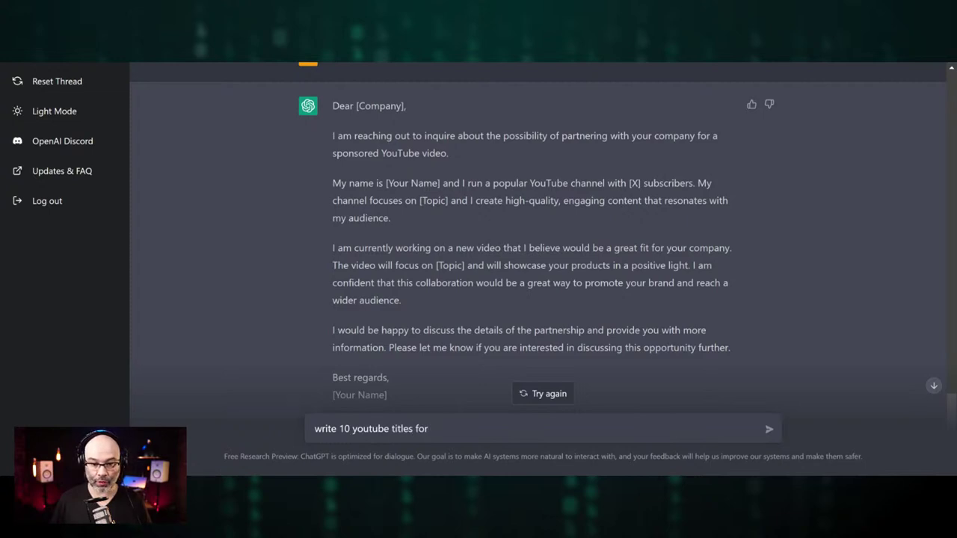
pyautogui.write('how to use adobe ')
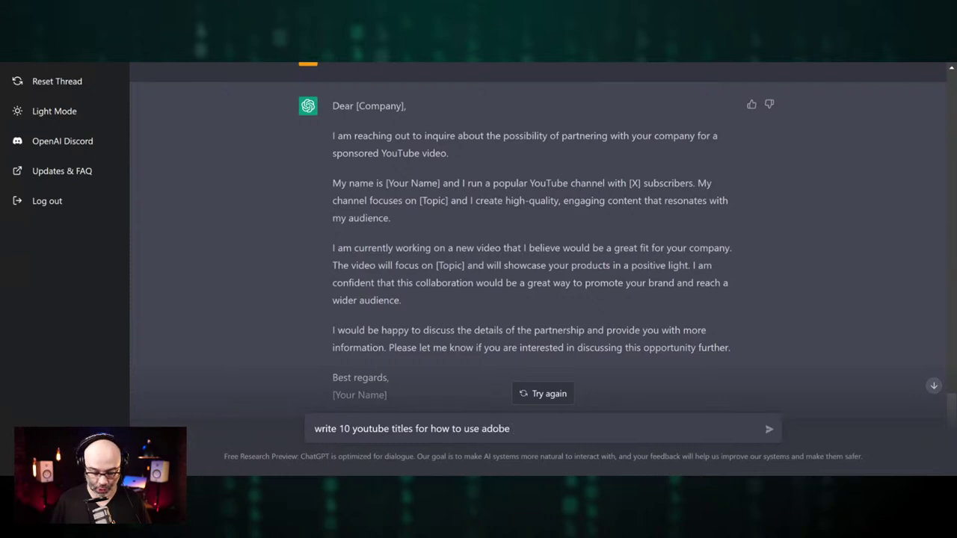
pyautogui.write('photoshop')
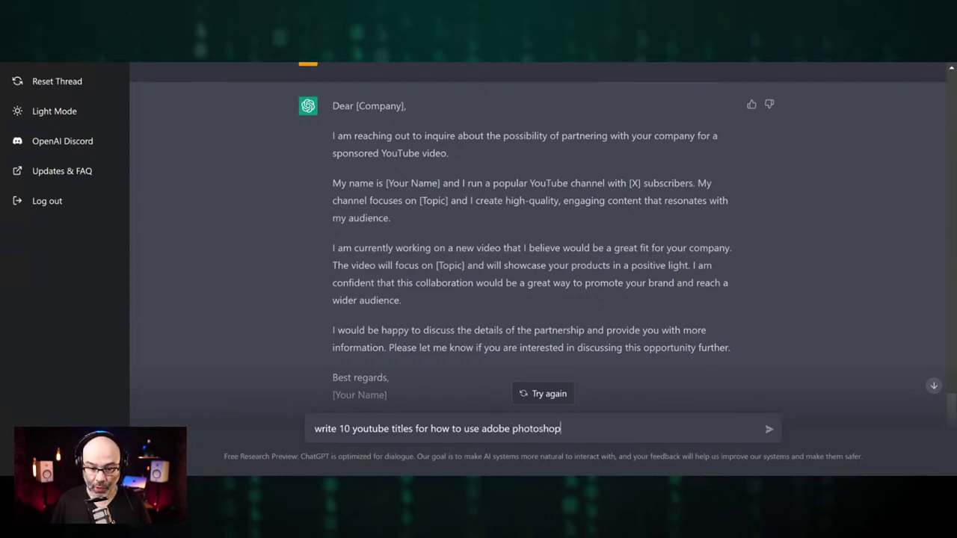
pyautogui.press('Return')
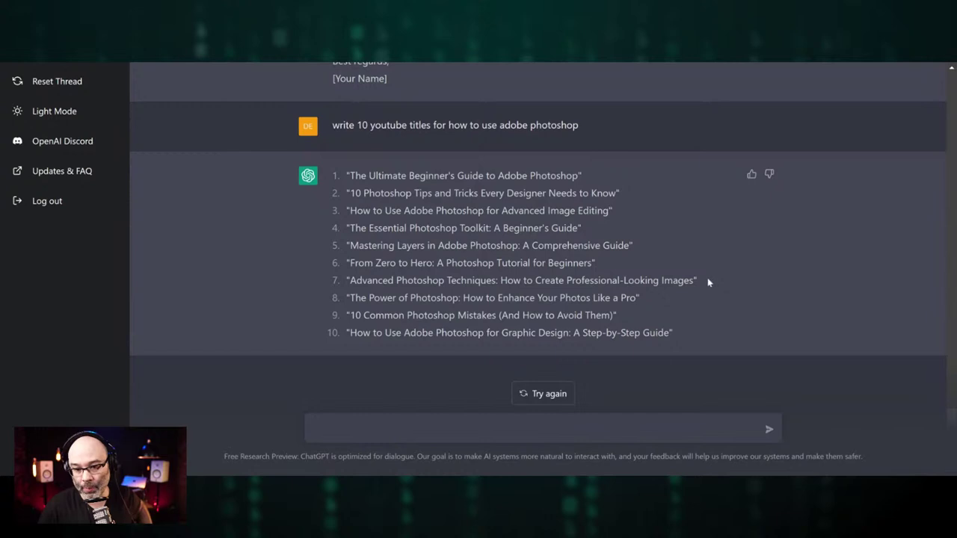
# Look over the seventh suggested Photoshop title and submit the prompt "write a youtube script about using photoshop layers"
pyautogui.moveTo(709, 282); pyautogui.dragTo(344, 286)
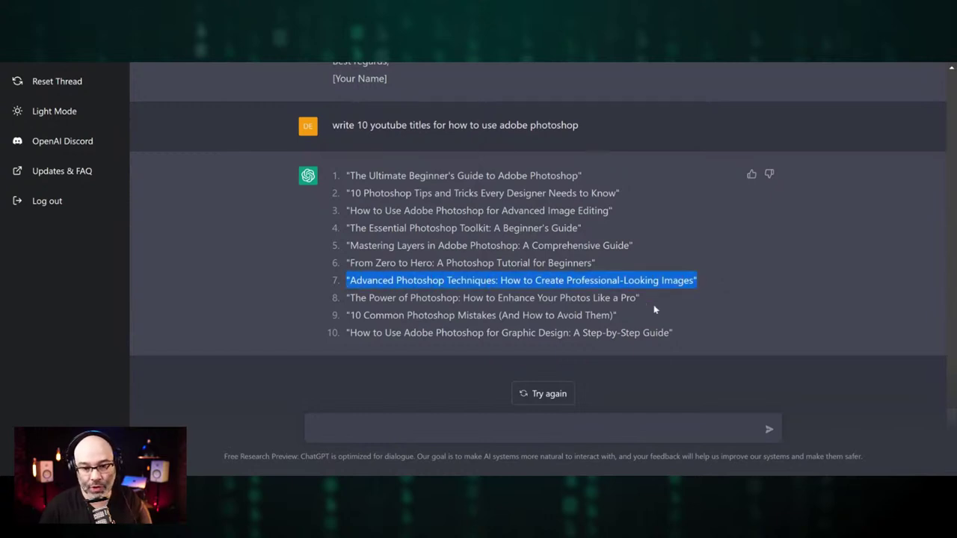
pyautogui.click(582, 309)
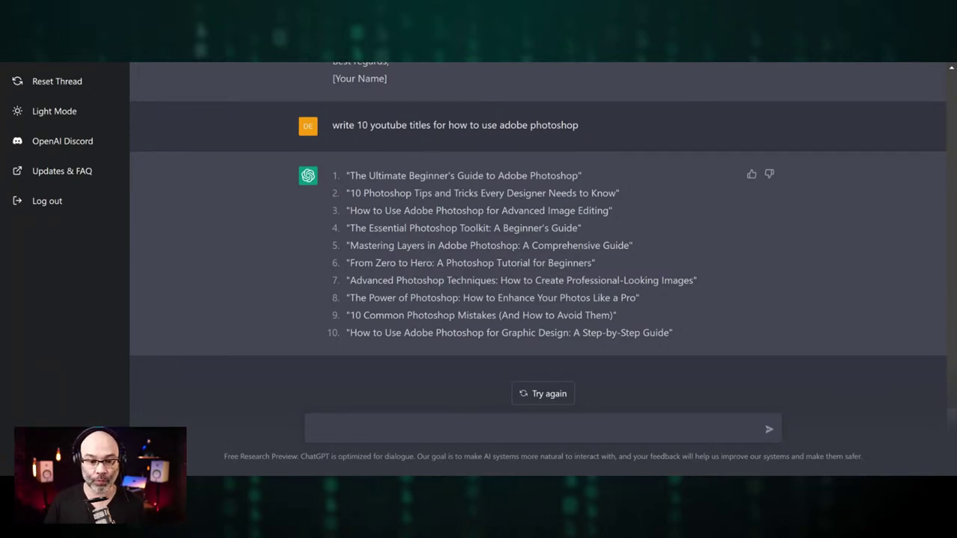
pyautogui.write('write a ')
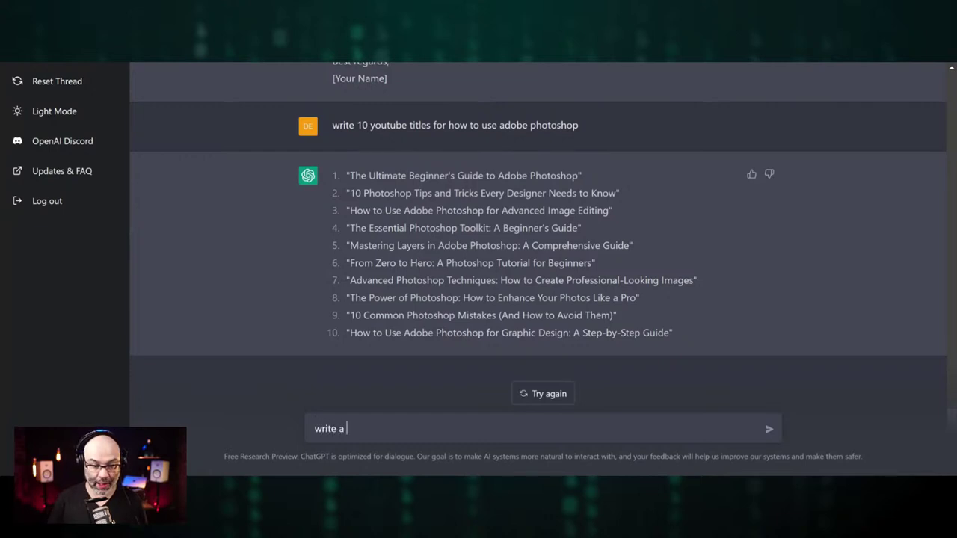
pyautogui.write('youtube')
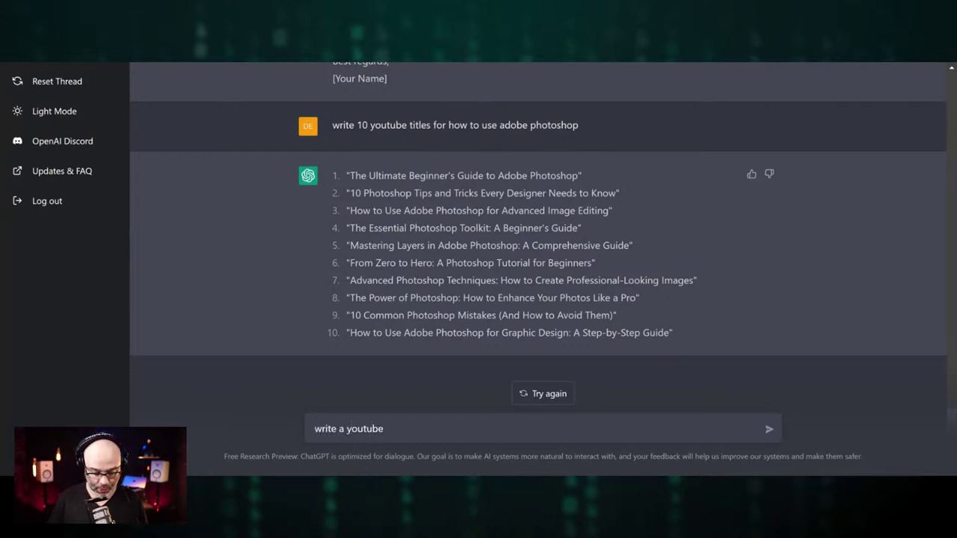
pyautogui.write(' script')
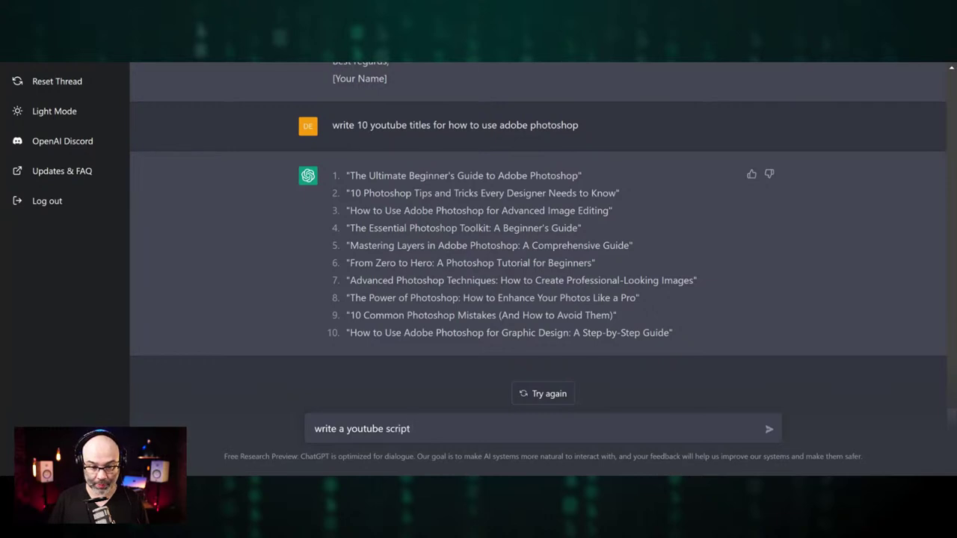
pyautogui.write(' abo')
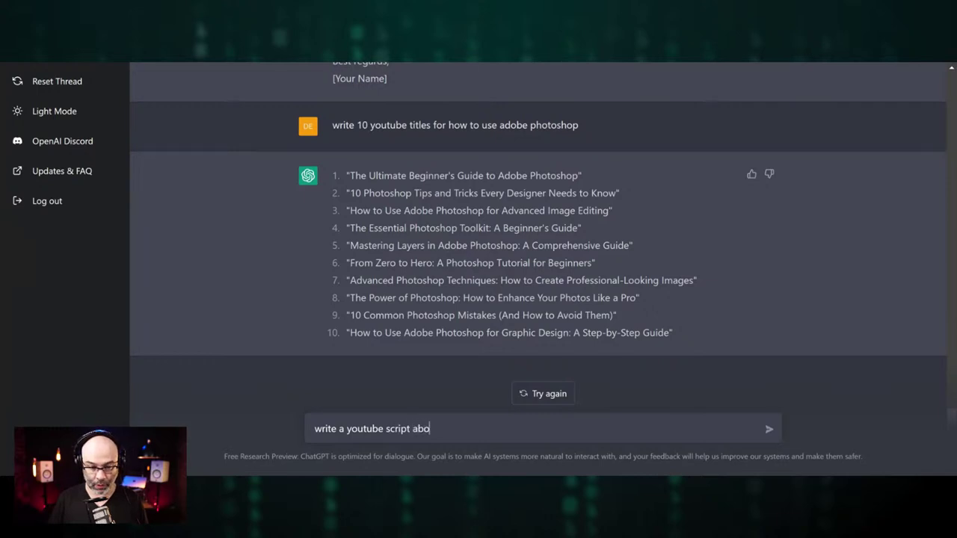
pyautogui.write('ut us')
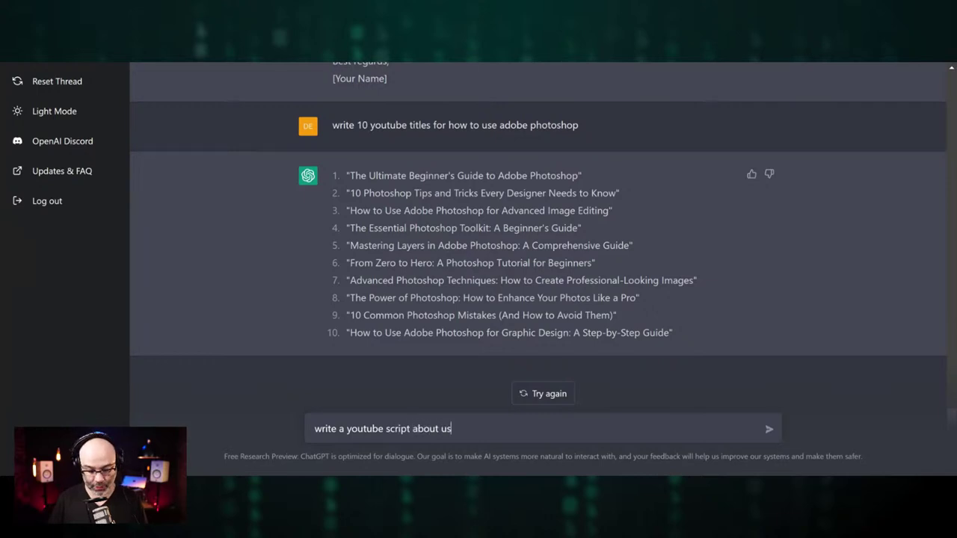
pyautogui.write('ing ')
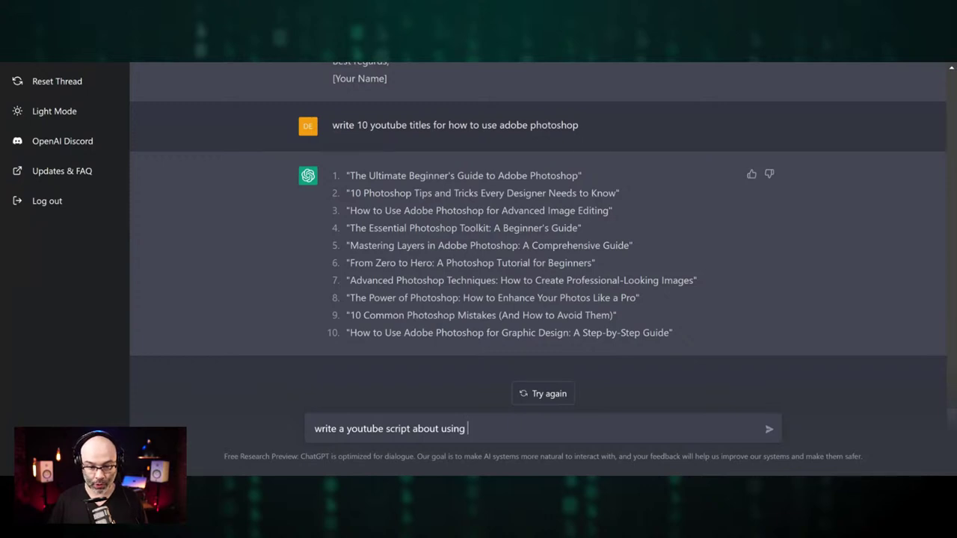
pyautogui.write('p')
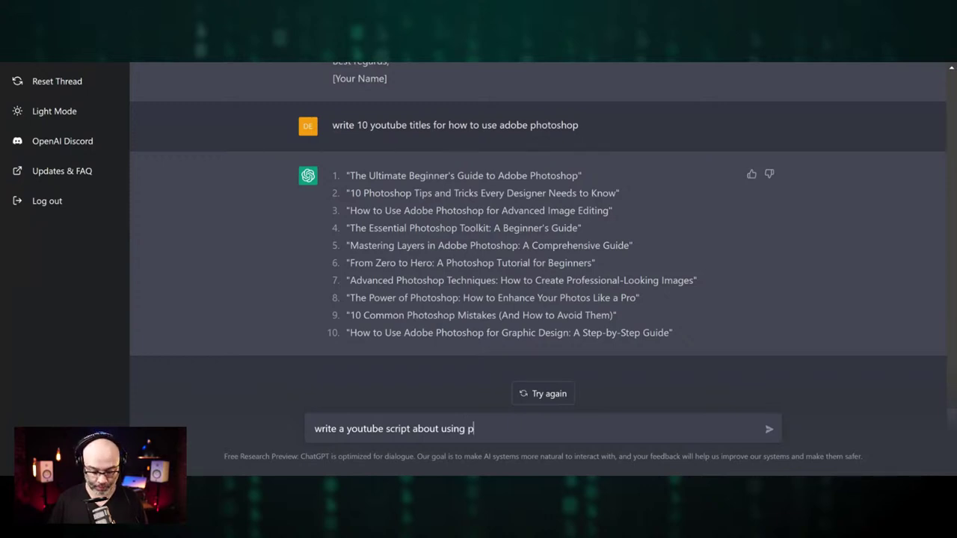
pyautogui.write('hotoshop')
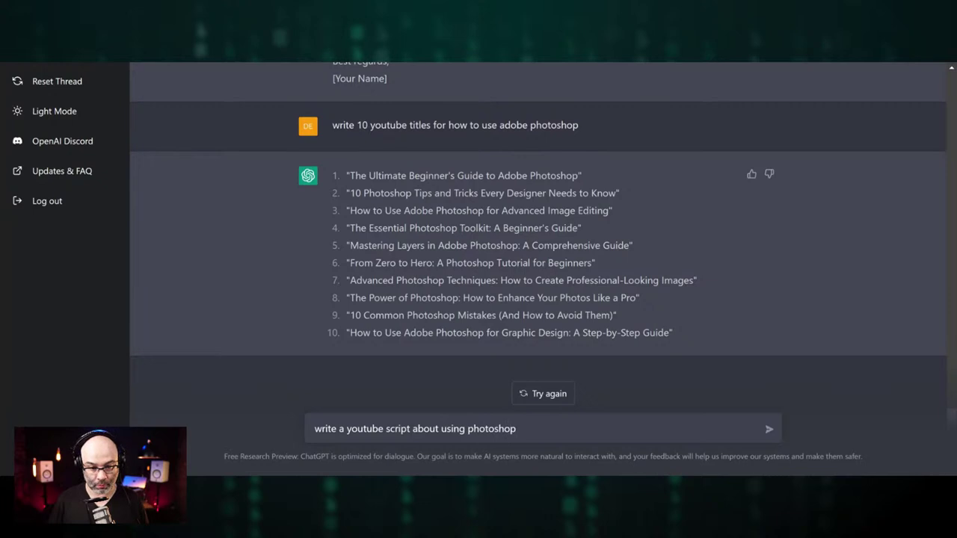
pyautogui.write(' layers')
pyautogui.press('Return')
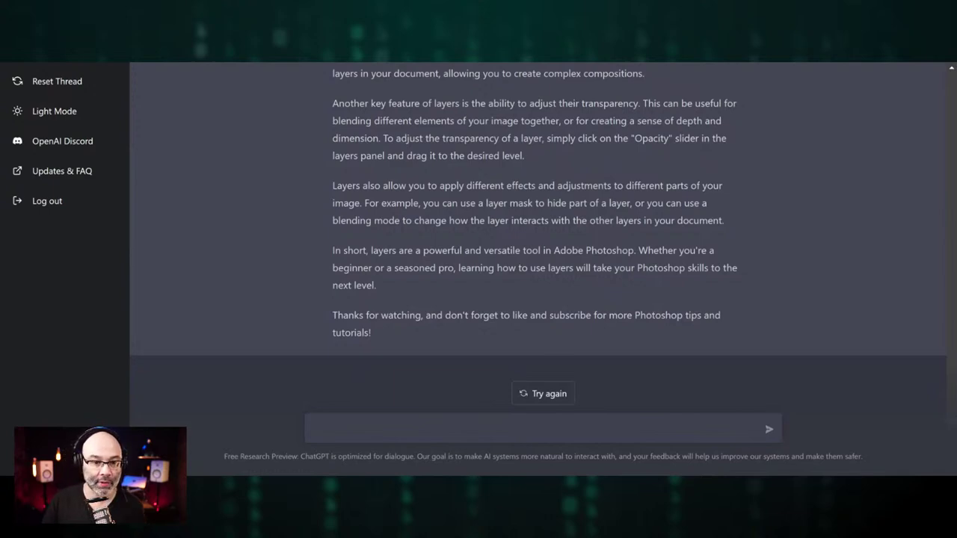
# Skim the Photoshop layers script from its beginning and submit the prompt "write my wedding vows. make it inspiring."
pyautogui.scroll(10, 538, 225)
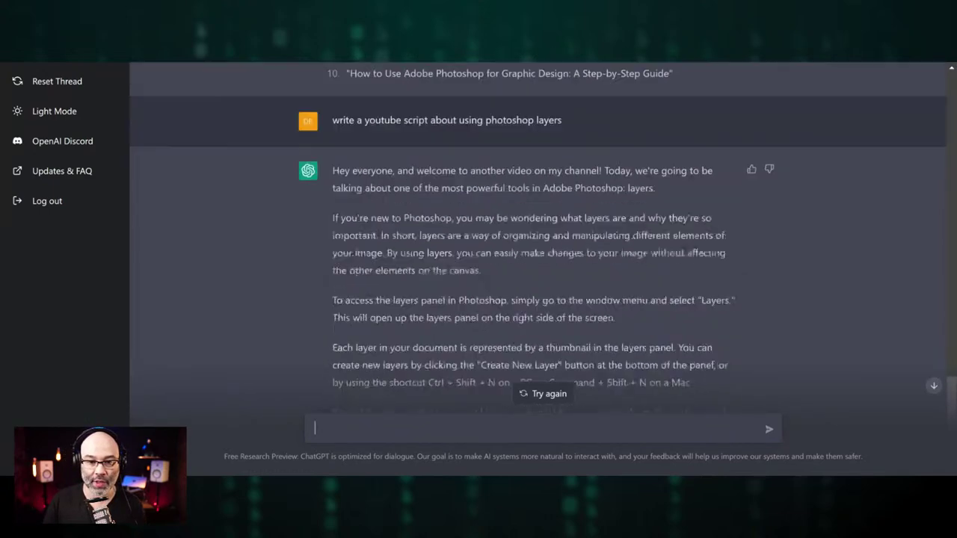
pyautogui.scroll(-10, 538, 225)
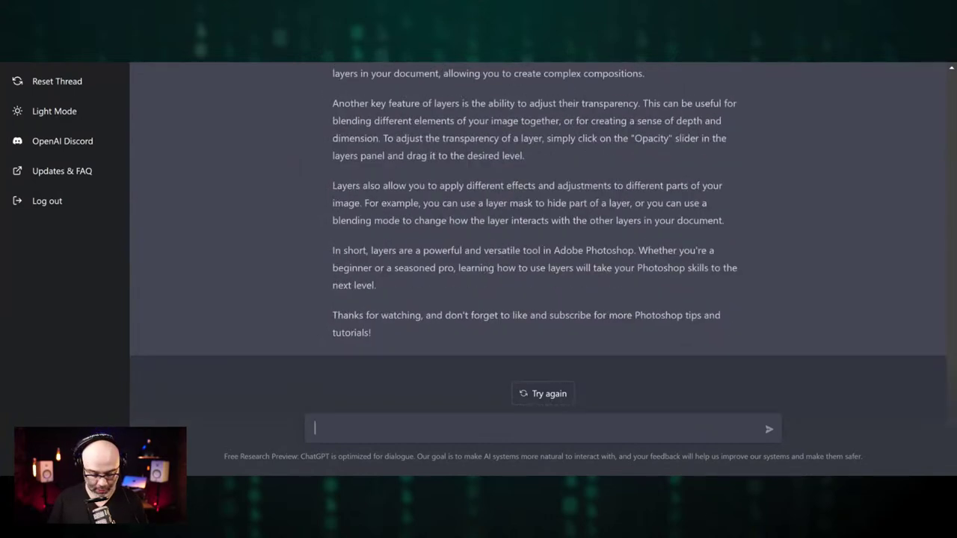
pyautogui.write('write my wedd')
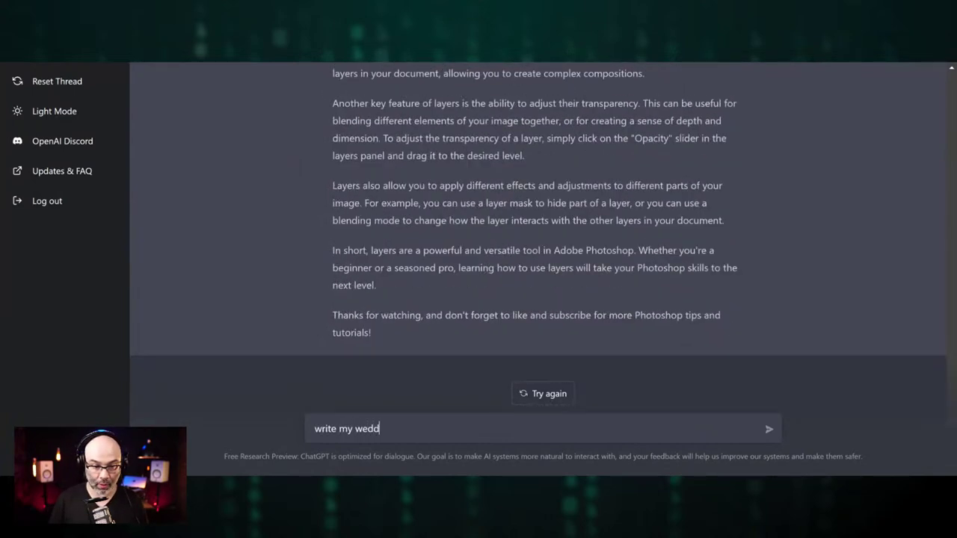
pyautogui.write('ing vowles')
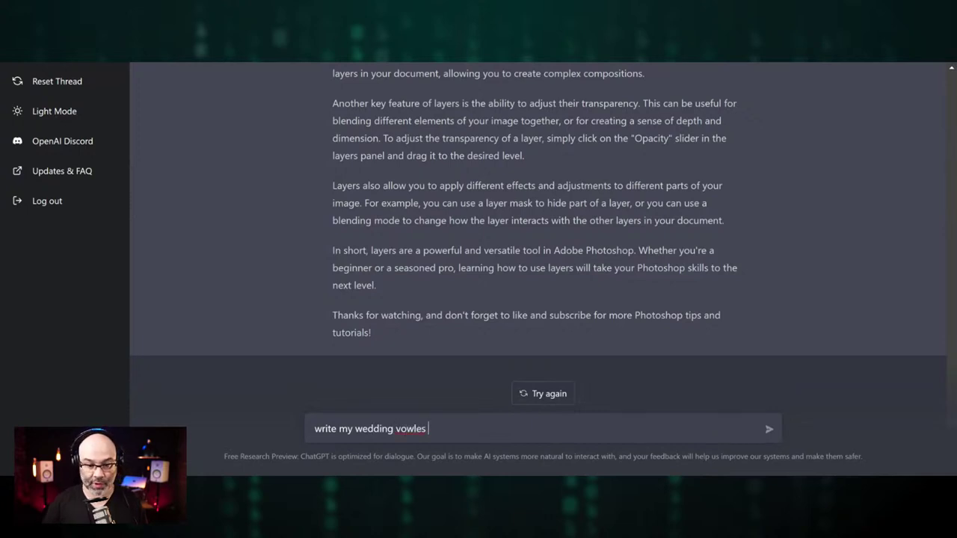
pyautogui.hotkey('ctrl', 'shift', 'Left')
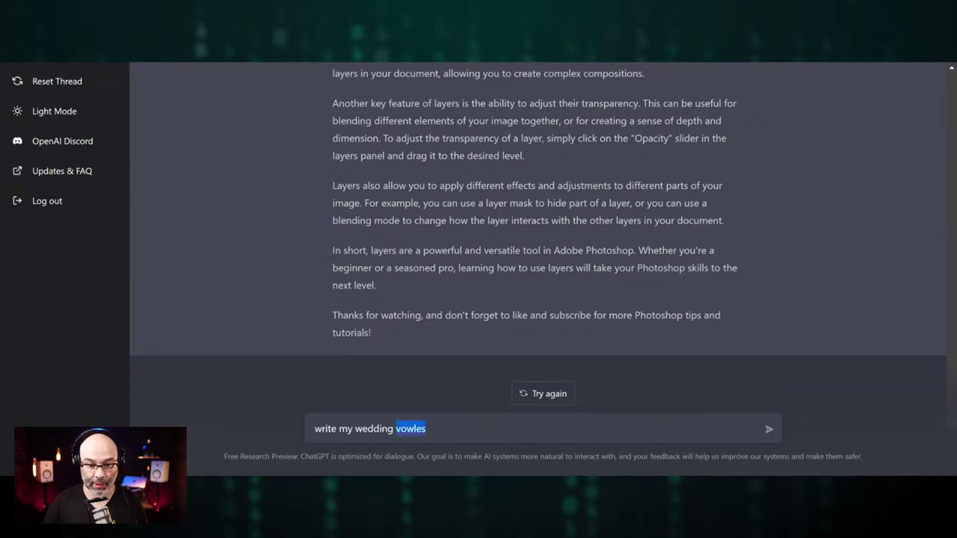
pyautogui.write('vows')
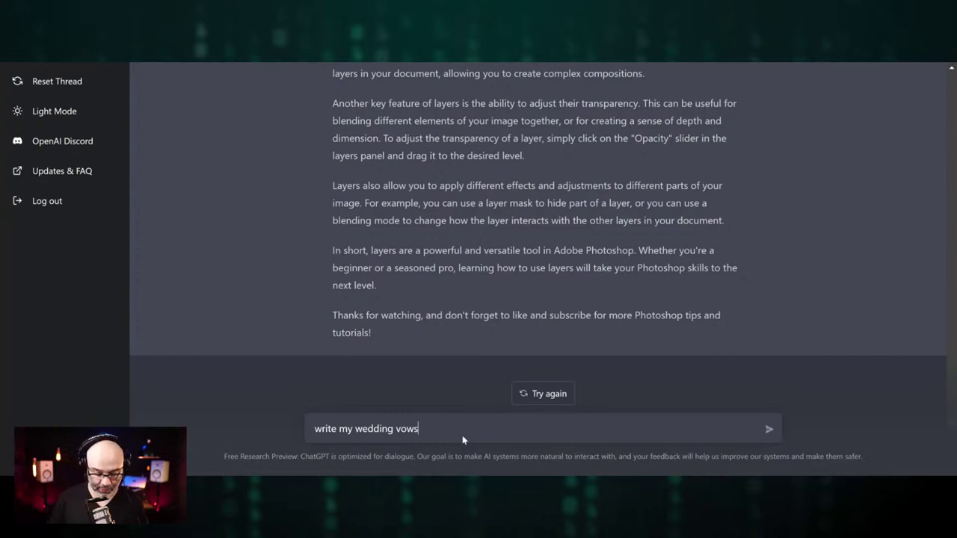
pyautogui.write('to show')
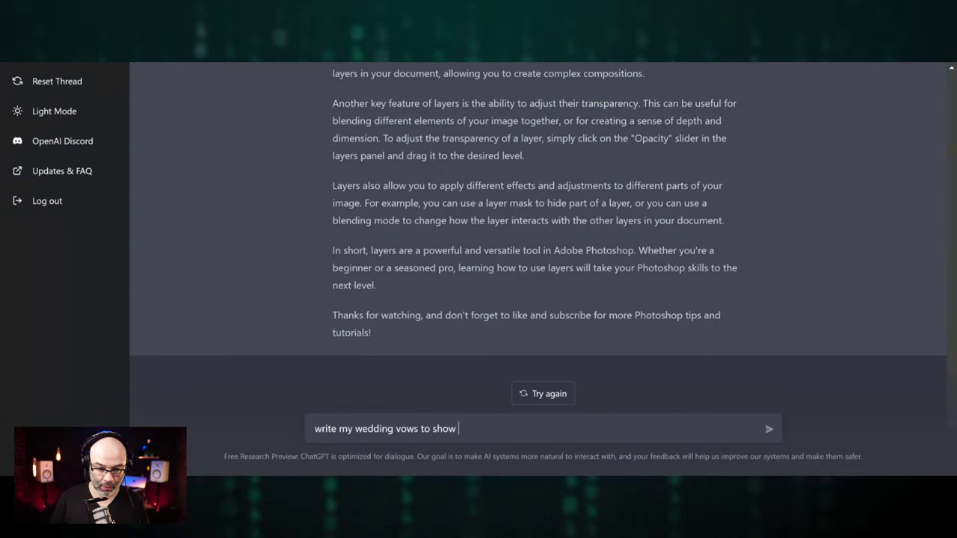
pyautogui.press('BackSpace')
pyautogui.press('BackSpace')
pyautogui.press('BackSpace')
pyautogui.press('BackSpace')
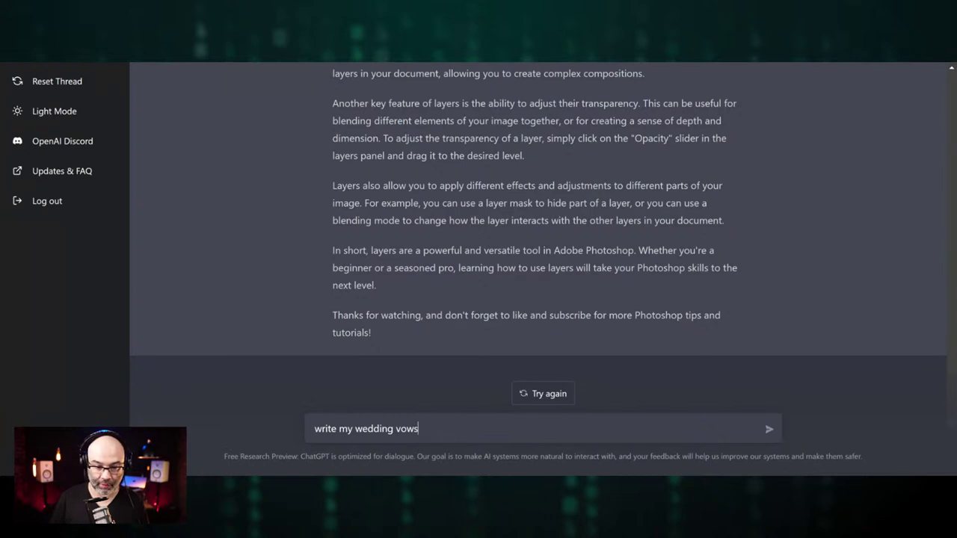
pyautogui.write('. make it ')
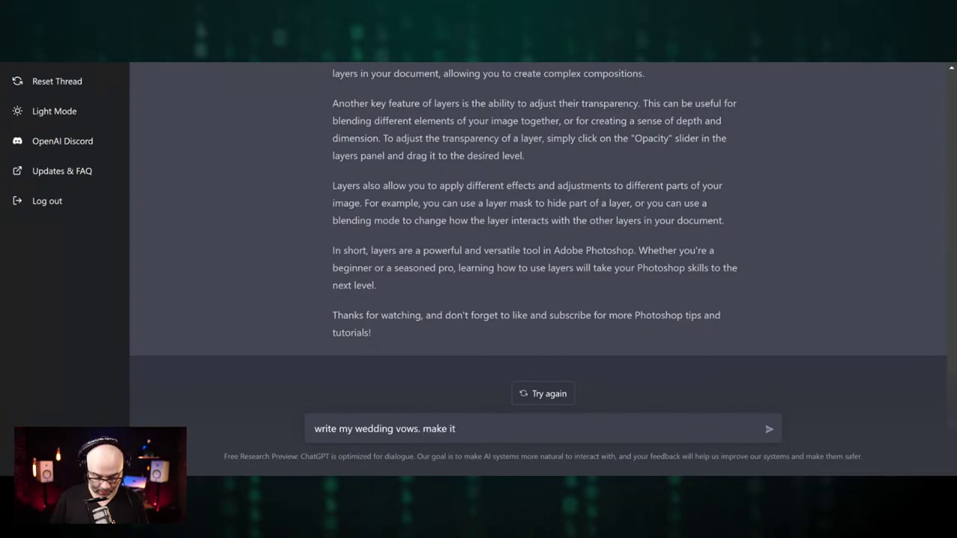
pyautogui.write('inspiring')
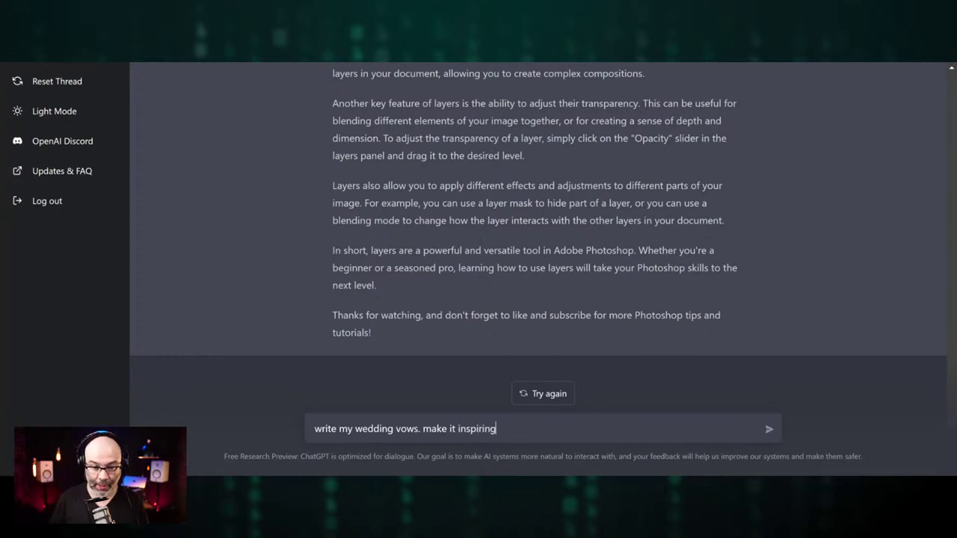
pyautogui.write('.')
pyautogui.press('Return')
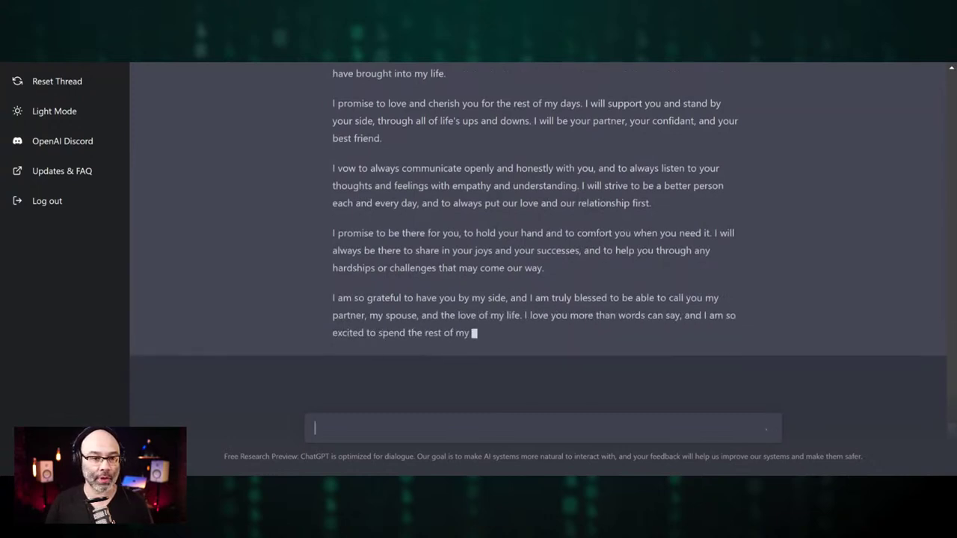
# Submit the prompt "what should real estate investors do about the latest interest rate hikes"
pyautogui.write('what should')
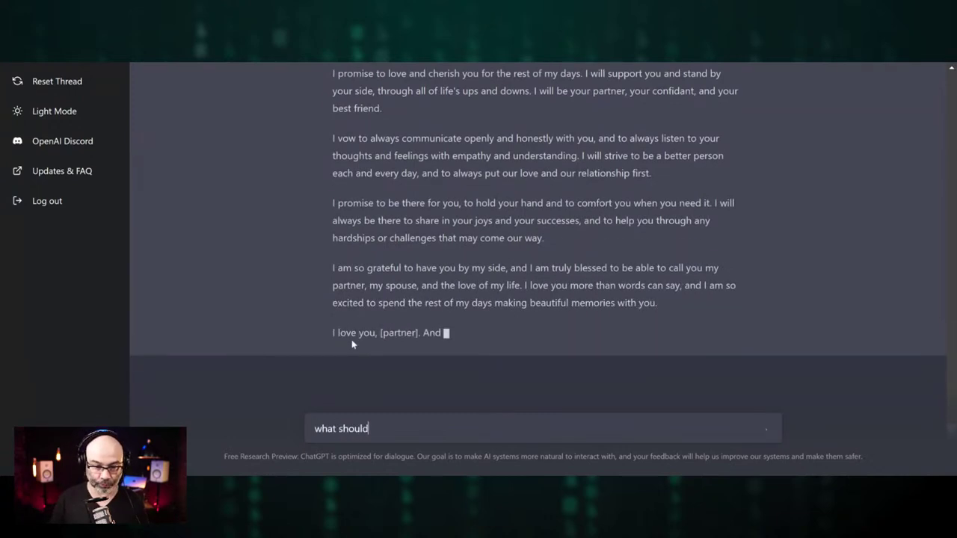
pyautogui.write(' real estate investors d')
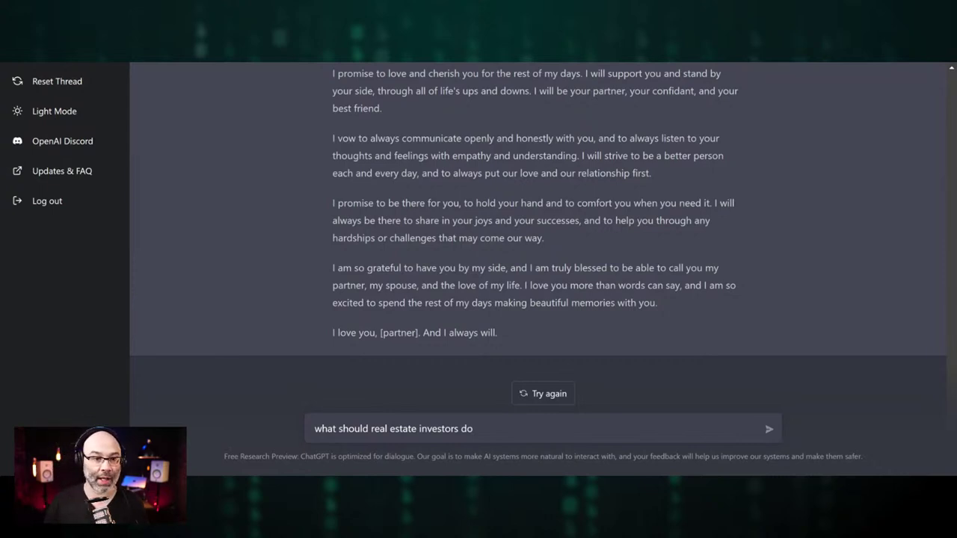
pyautogui.write('o about th')
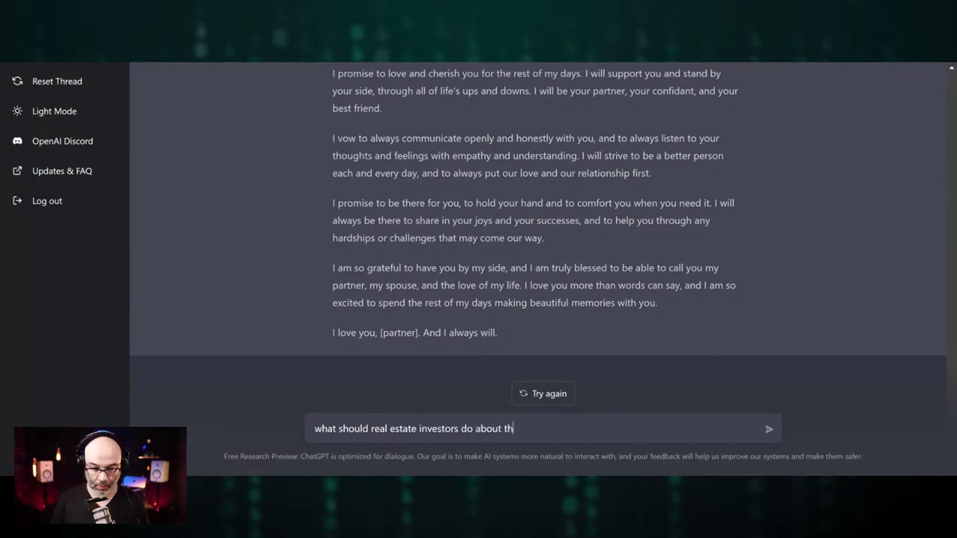
pyautogui.write('e latest interest ')
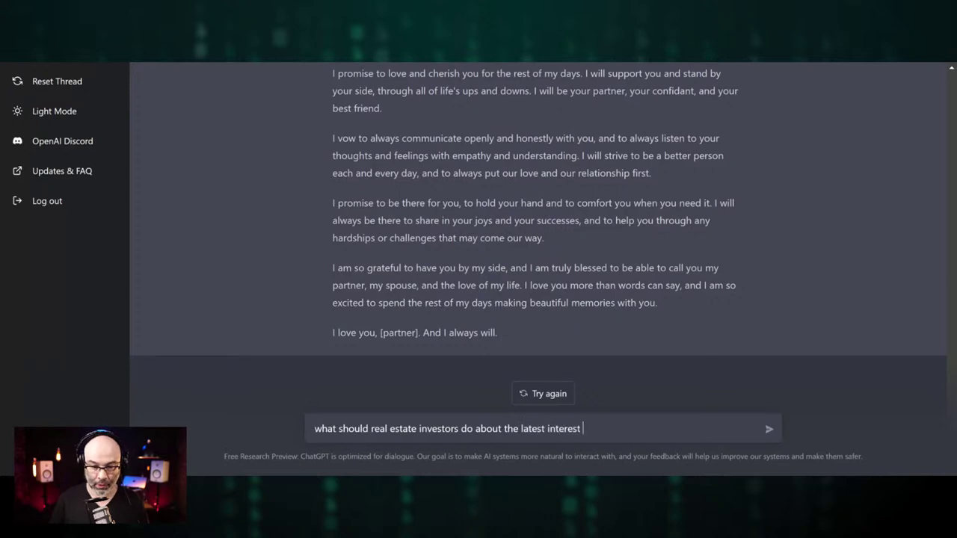
pyautogui.write('rate hikes')
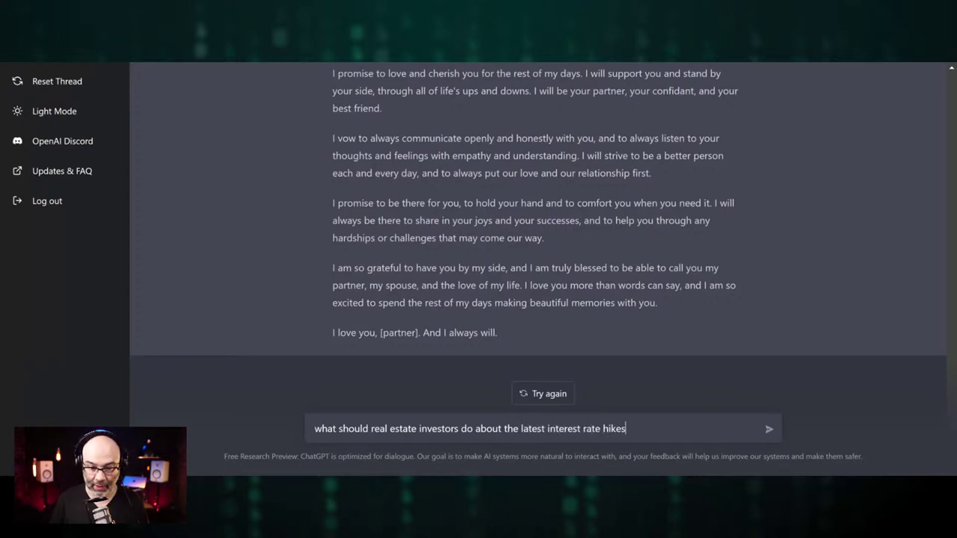
pyautogui.press('Return')
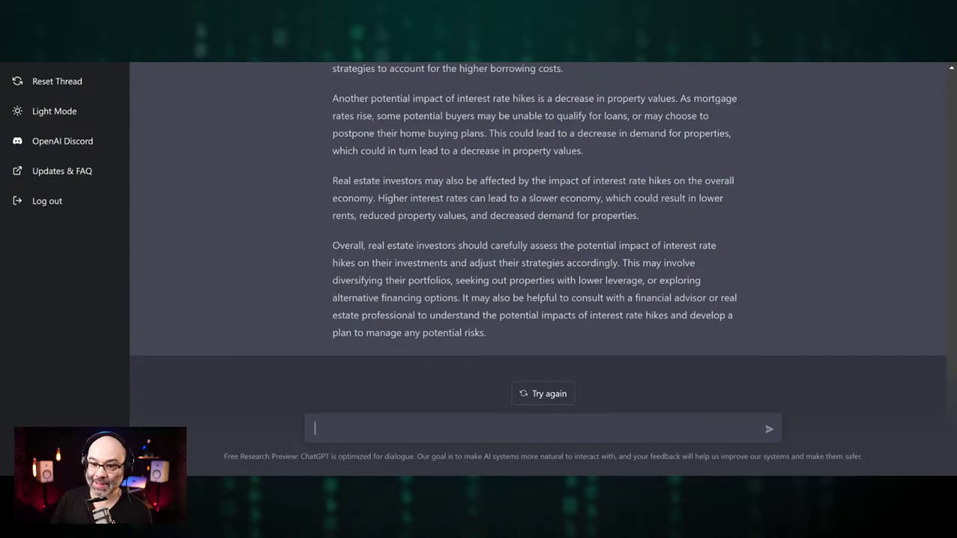
# Review the answer about interest rate hikes and submit the prompt "tell me a dad joke"
pyautogui.scroll(3, 441, 270)
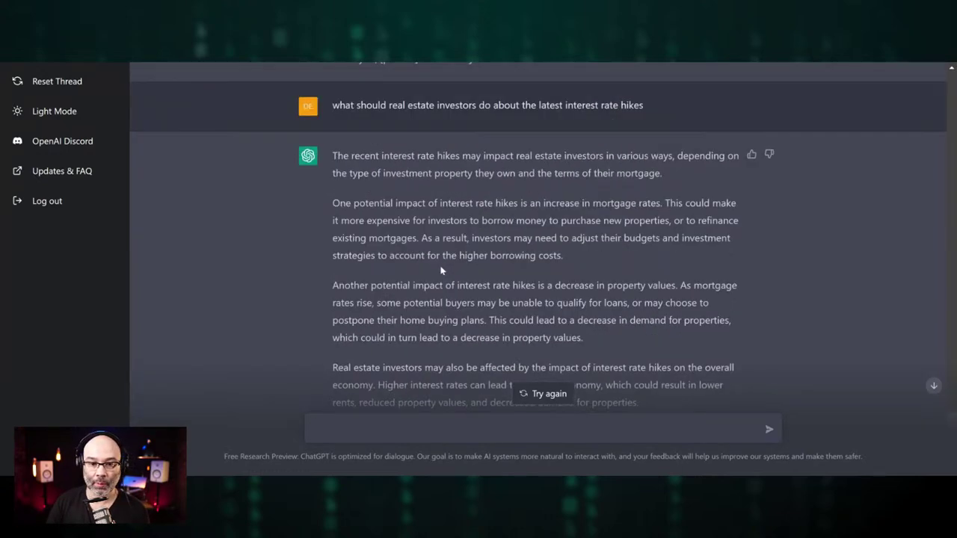
pyautogui.scroll(-3, 441, 270)
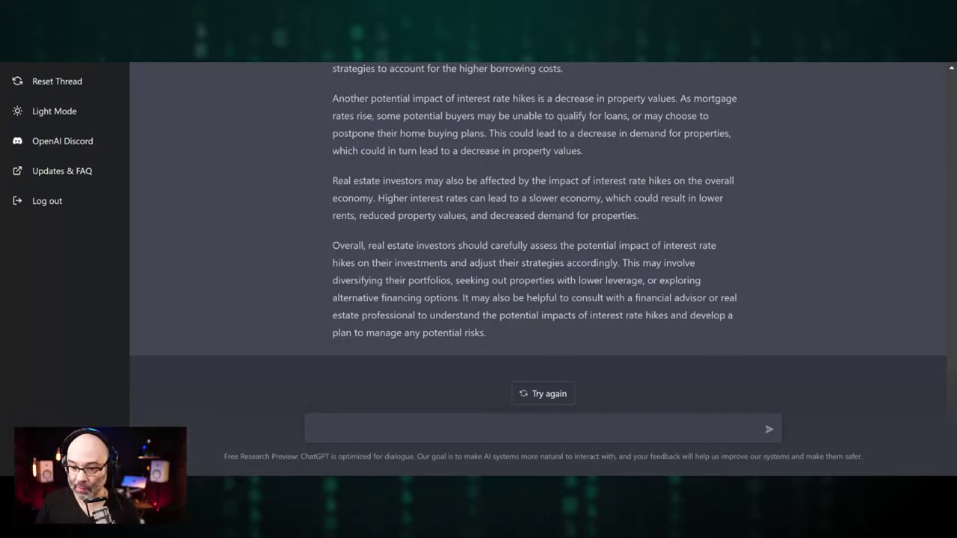
pyautogui.click(354, 419)
pyautogui.write('tell me a ')
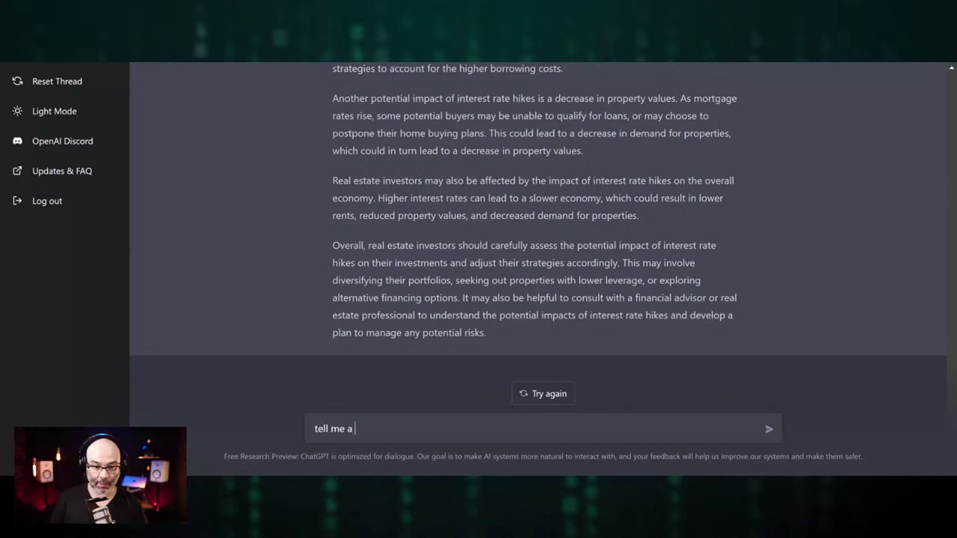
pyautogui.write('dad joke')
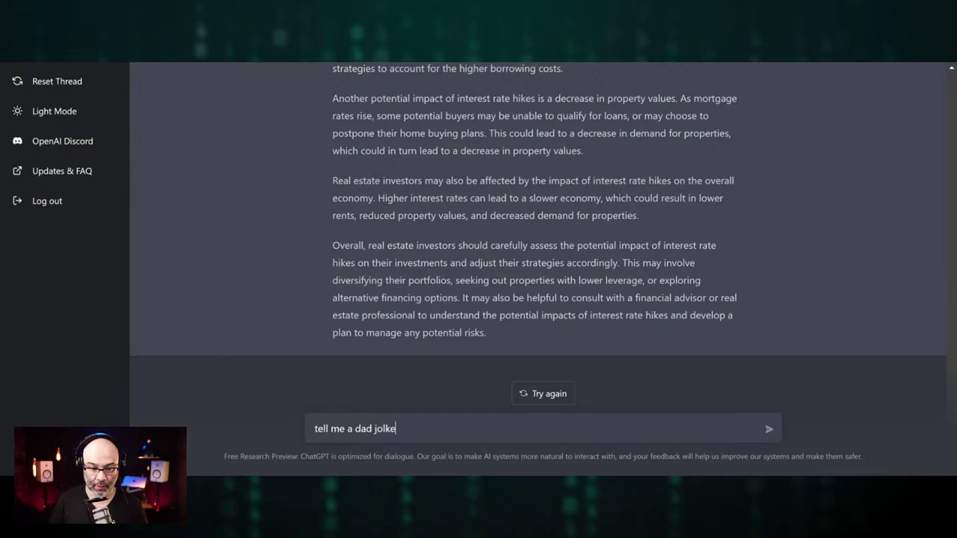
pyautogui.press('BackSpace')
pyautogui.press('BackSpace')
pyautogui.write('ke')
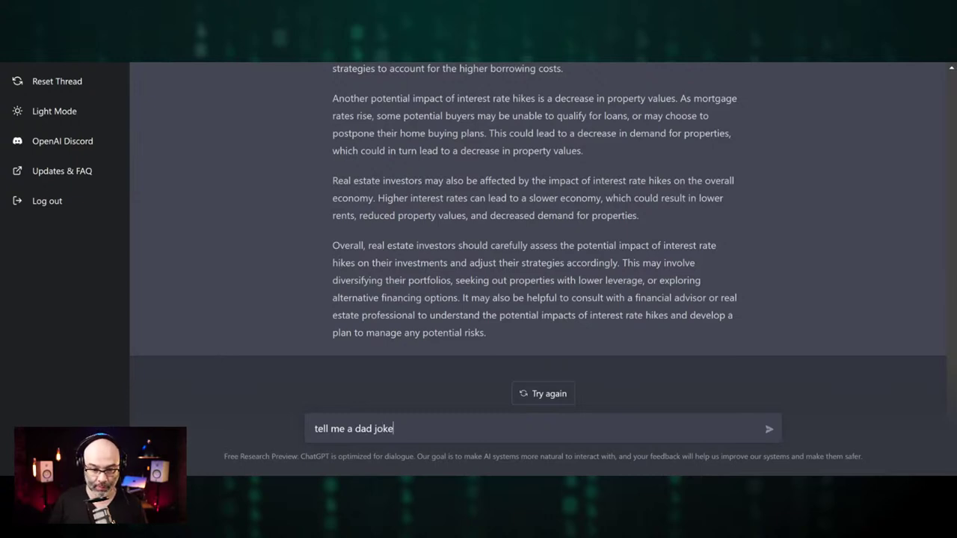
pyautogui.press('Return')
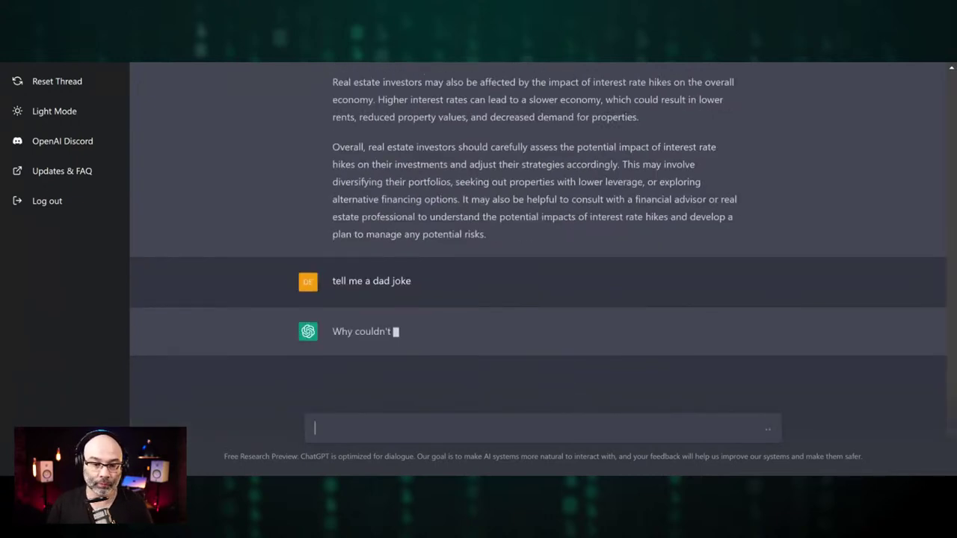
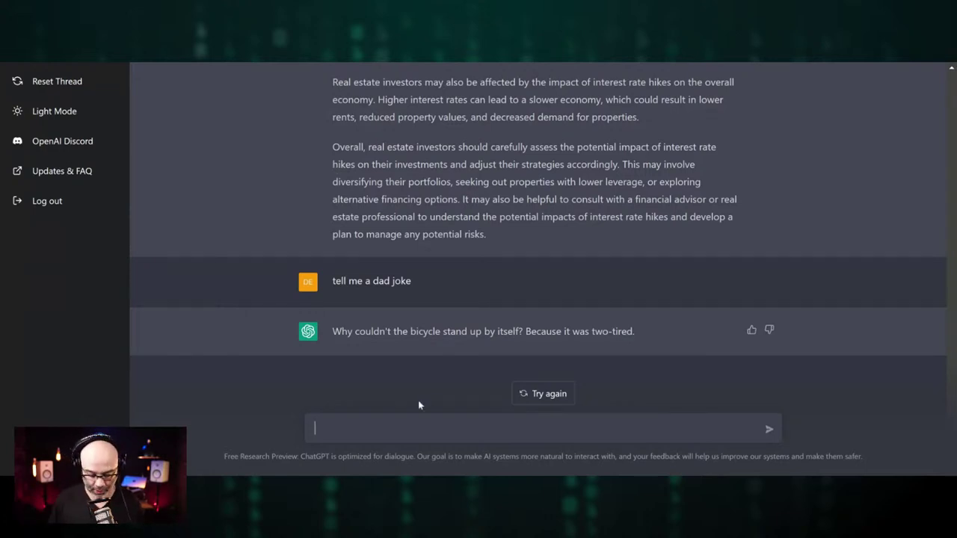
# Try to get an answer to the prompt "how to solve global warming"
pyautogui.write('how to solve ')
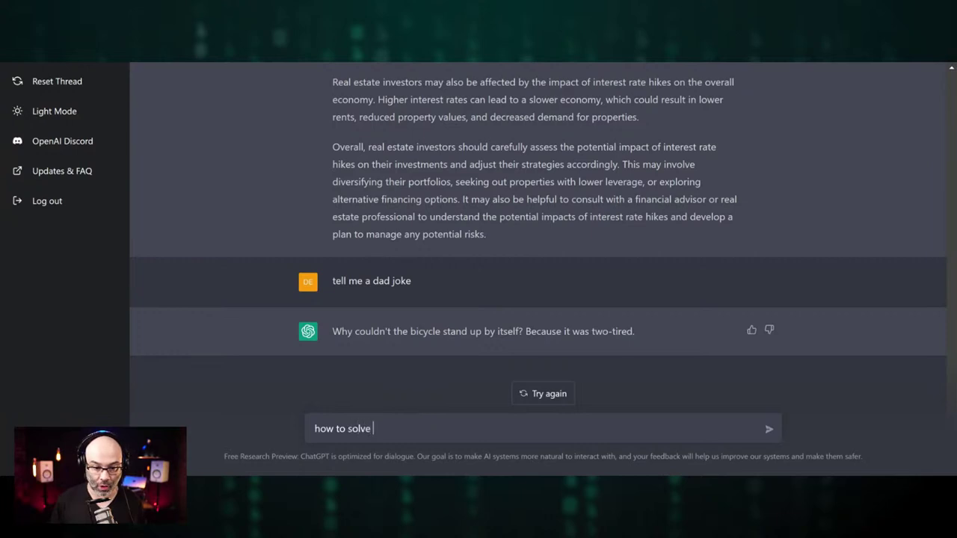
pyautogui.write('global warming')
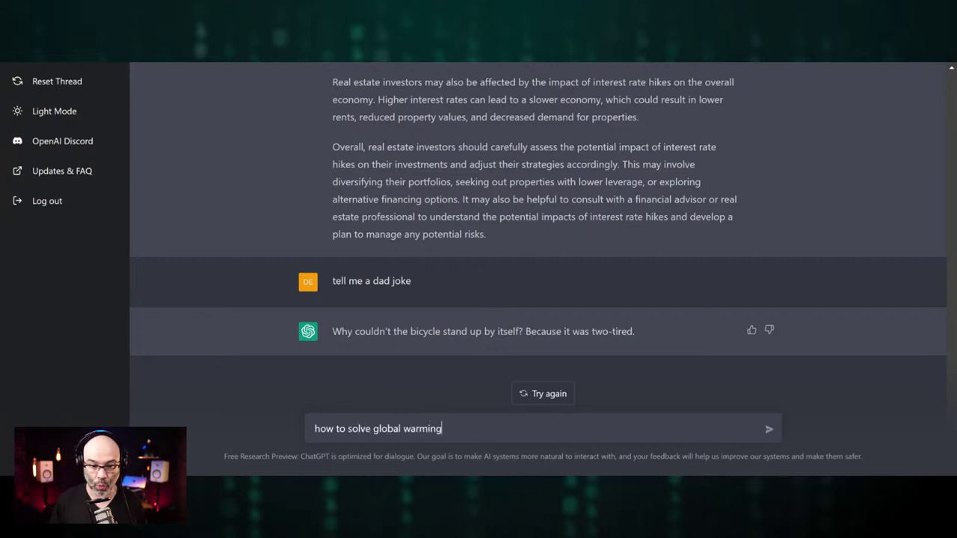
pyautogui.press('Return')
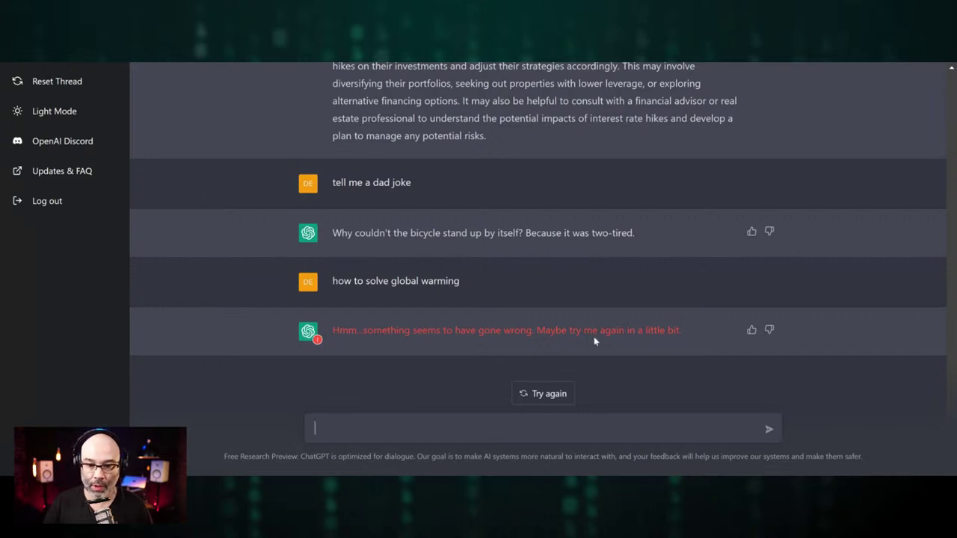
# Reset the conversation thread and submit the prompt "tell me a joke about podcasting"
pyautogui.click(43, 81)
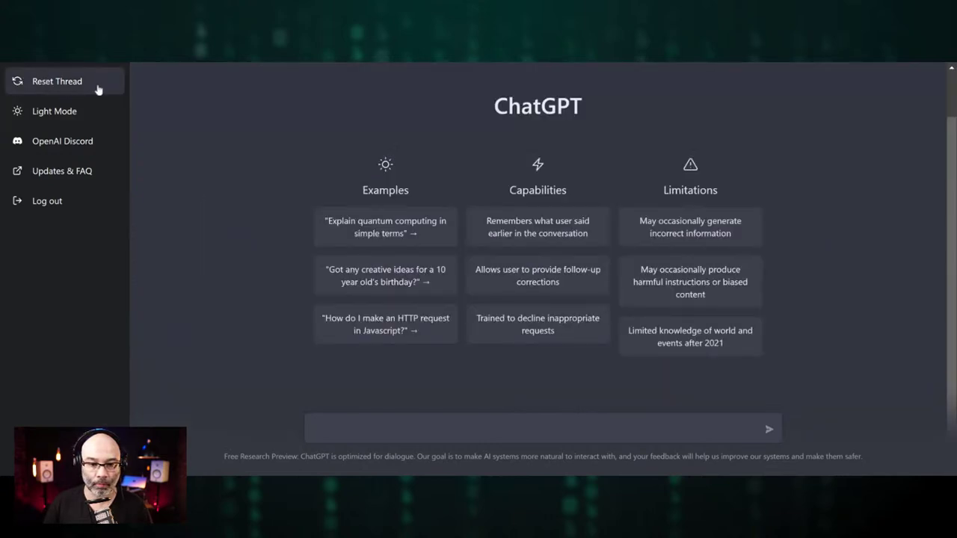
pyautogui.write('tell ')
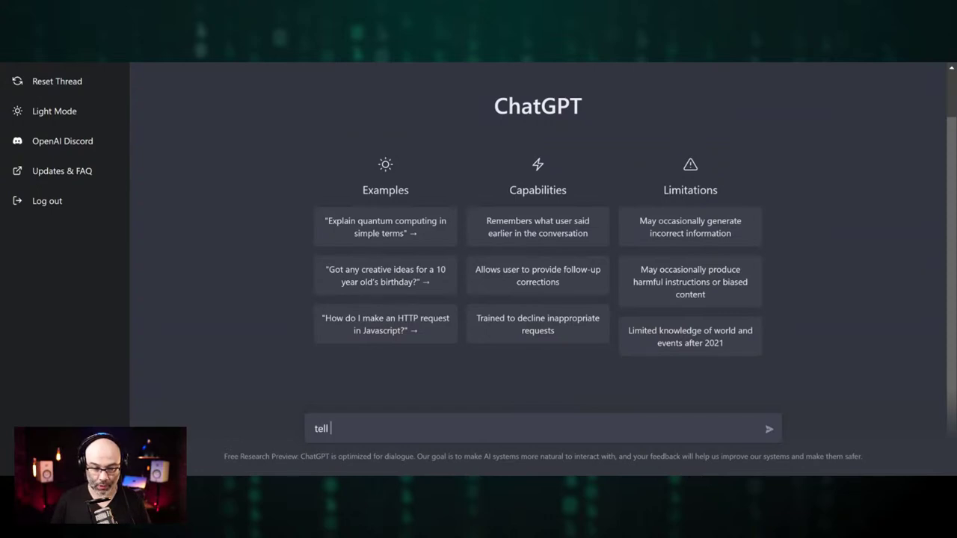
pyautogui.write('me a joke about pod')
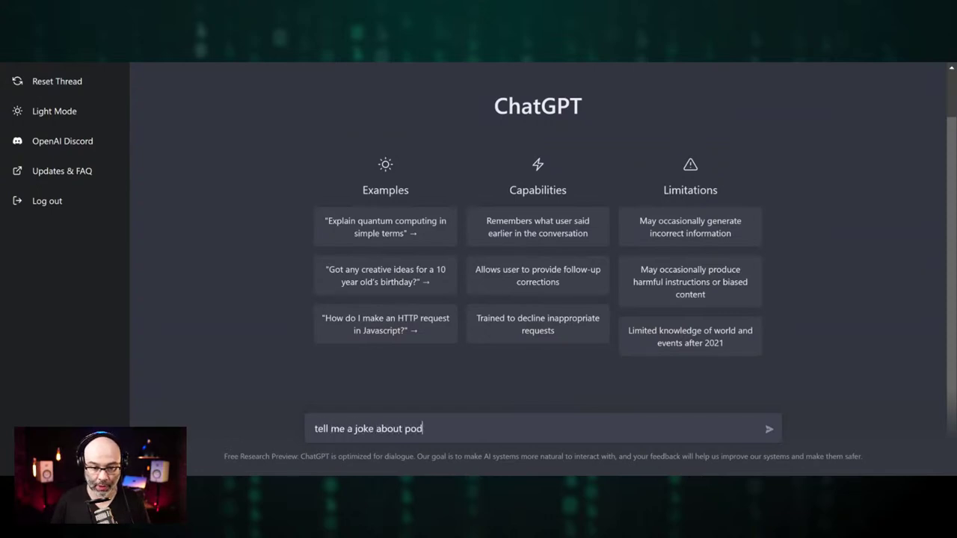
pyautogui.write('casting')
pyautogui.press('Return')
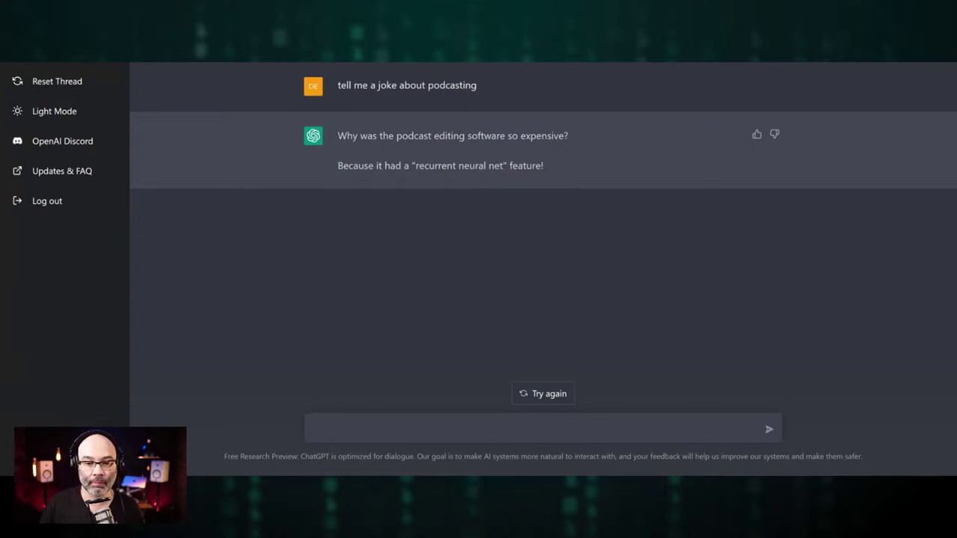
# Submit the prompt "write a romantic letter for a 20th wedding anniversary"
pyautogui.write('write a romantic letter for a 20th wedding anniversary')
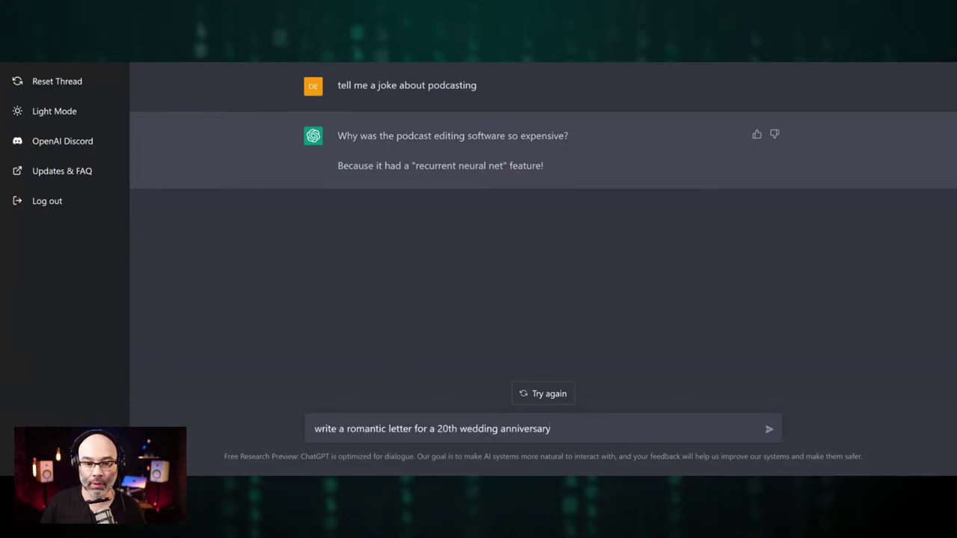
pyautogui.press('Return')
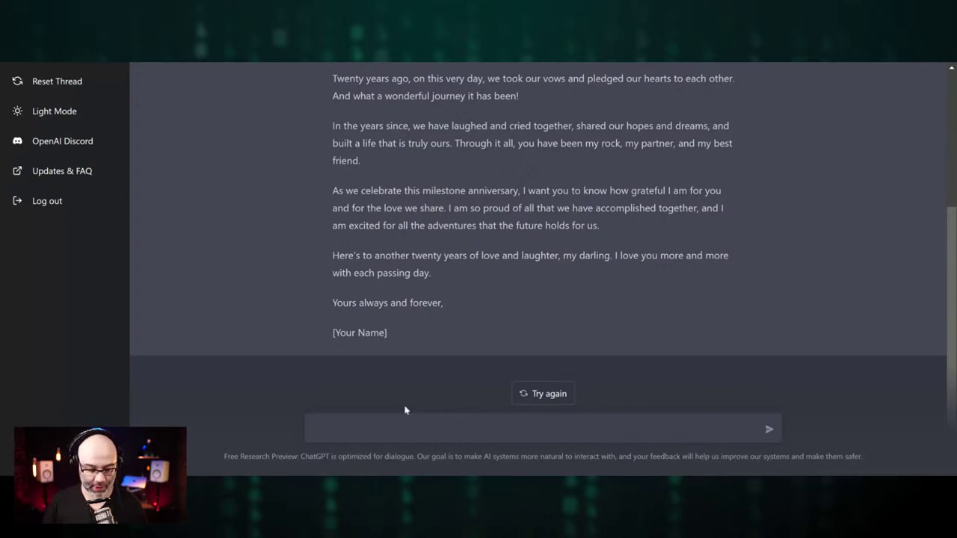
# Submit the prompt "tell me a dark joke for adults"
pyautogui.write('tell me a dark ')
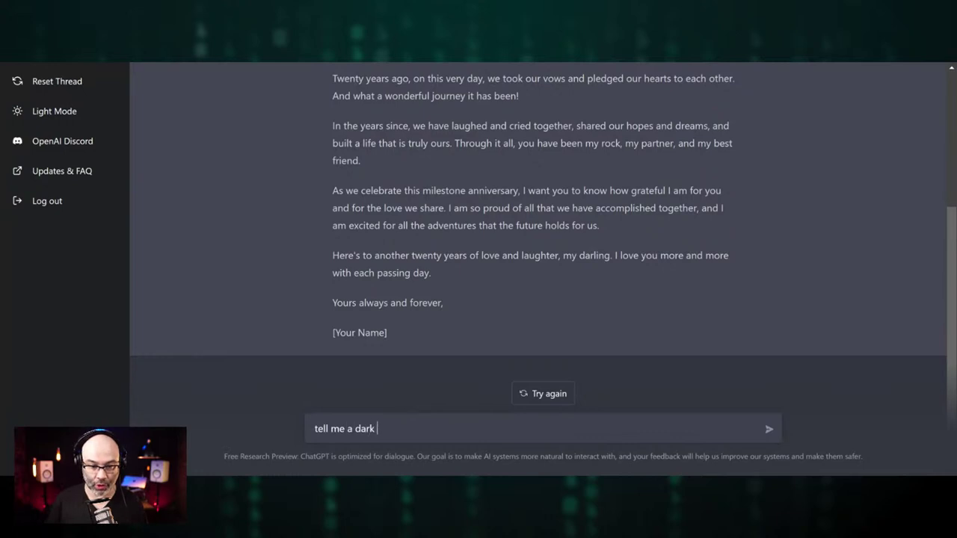
pyautogui.write('joke')
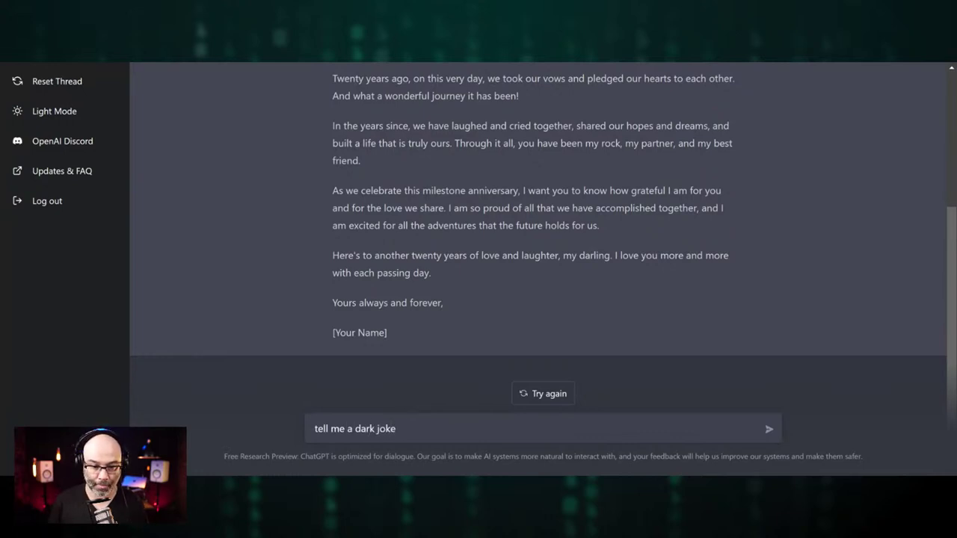
pyautogui.write(' for adults')
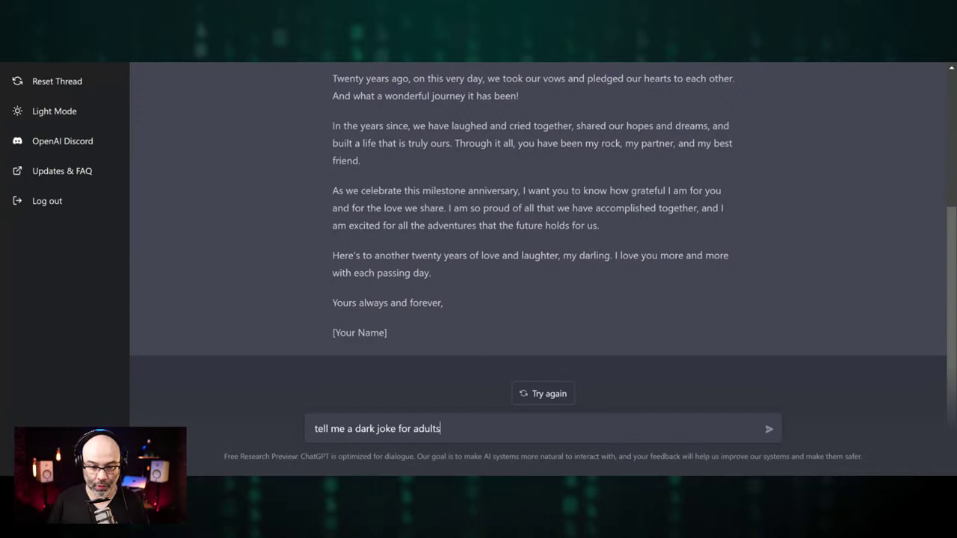
pyautogui.press('Return')
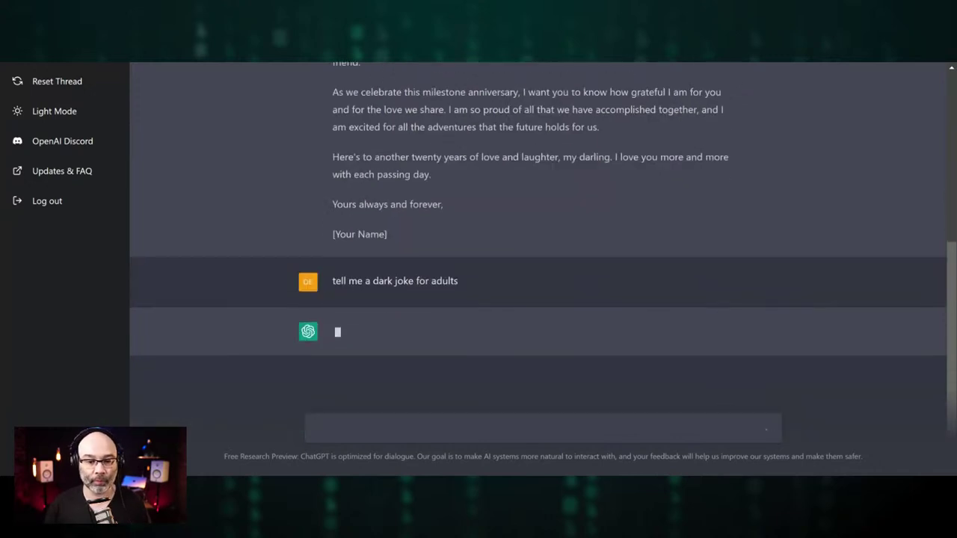